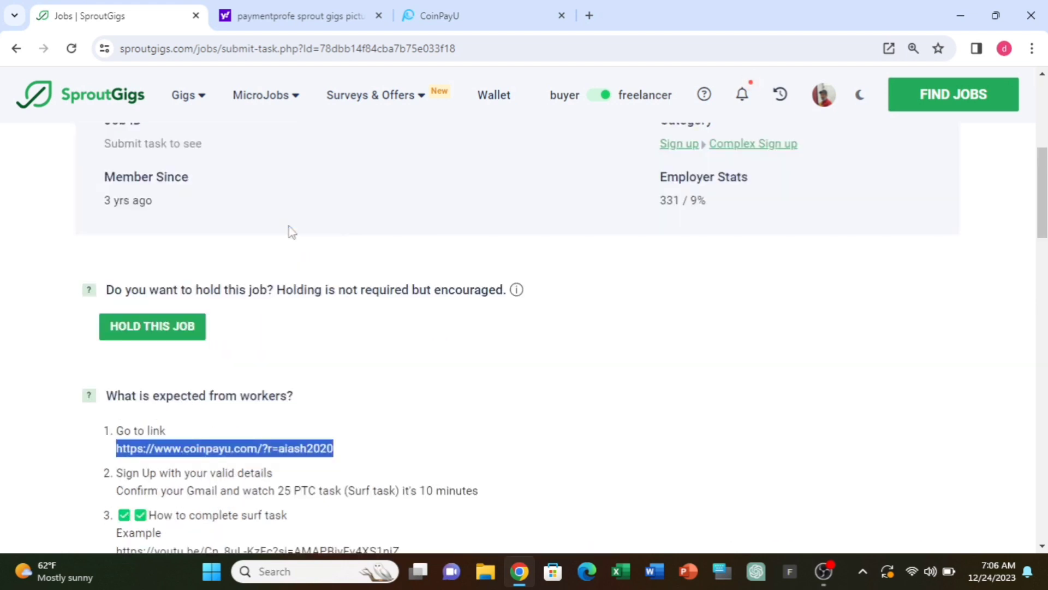
pyautogui.scroll(1, 289, 232)
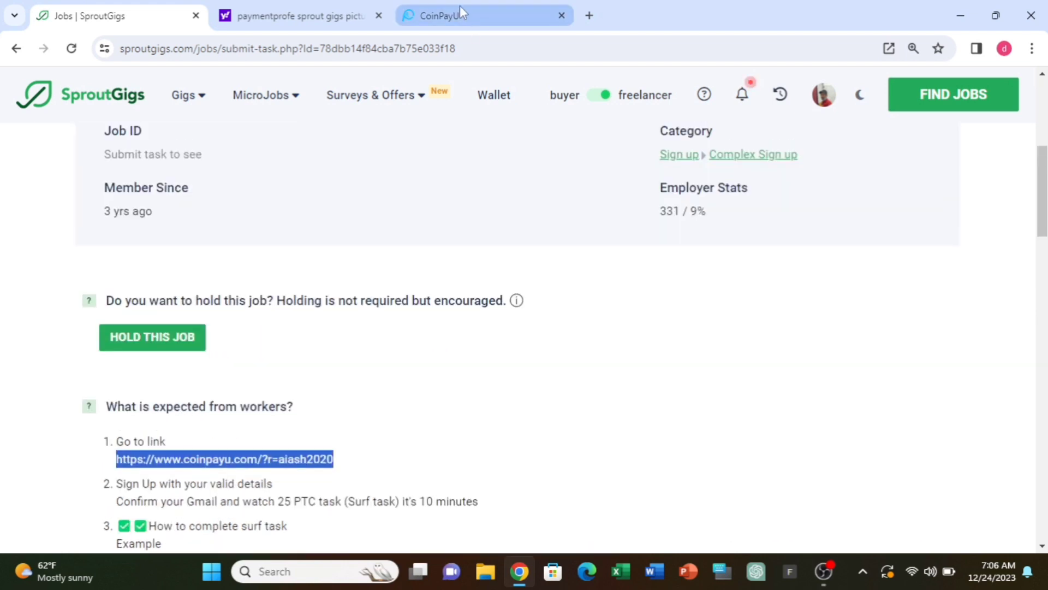
# - Scroll back to the job's CoinPayU referral steps, then switch to the CoinPayU tab
pyautogui.click(460, 7)
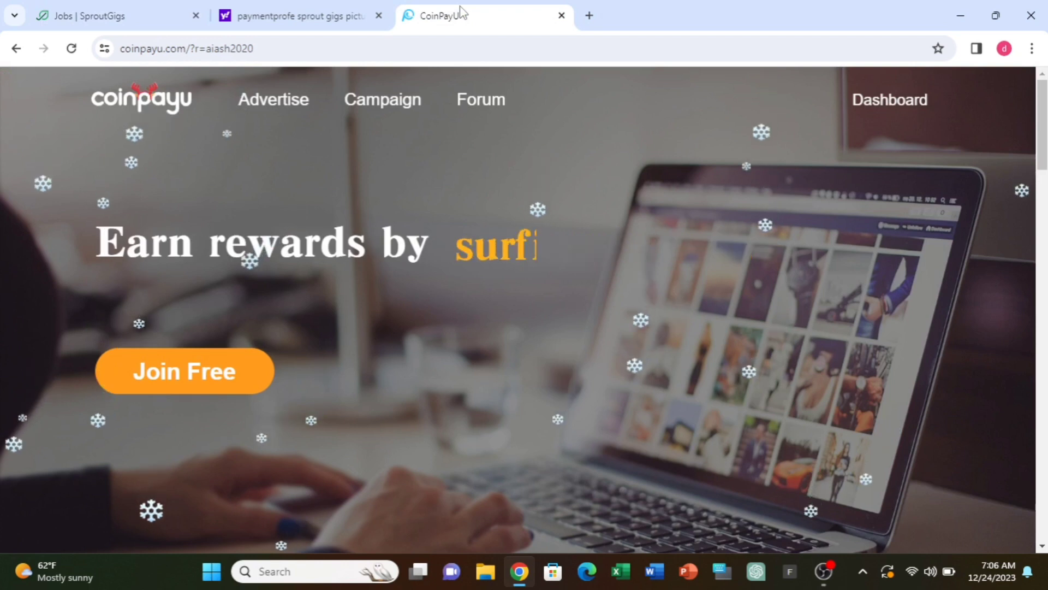
# - Register a free CoinPayU account with an email, password and accepted Terms
pyautogui.click(150, 371)
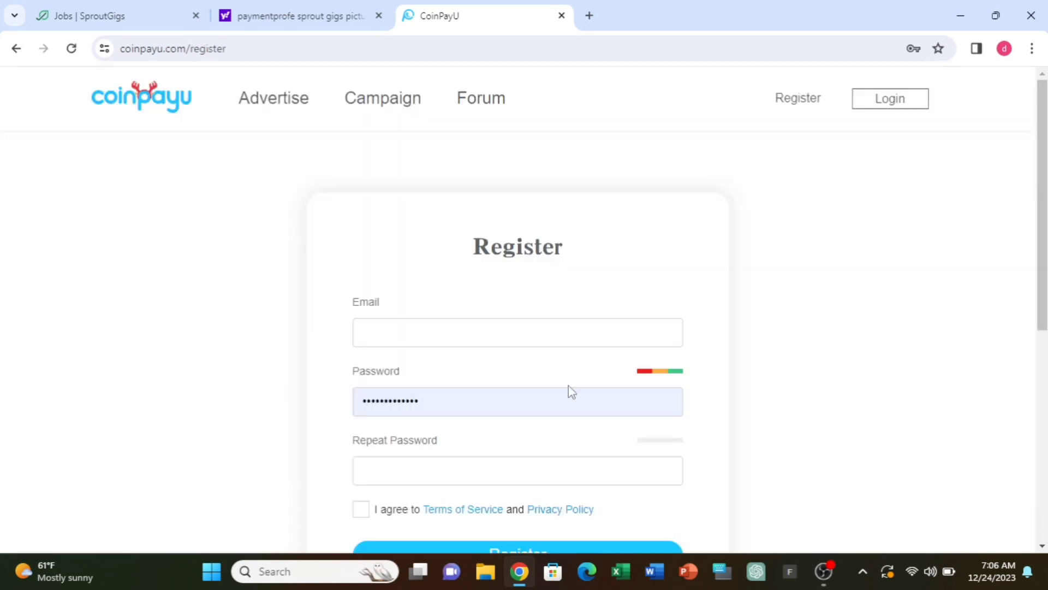
pyautogui.click(433, 326)
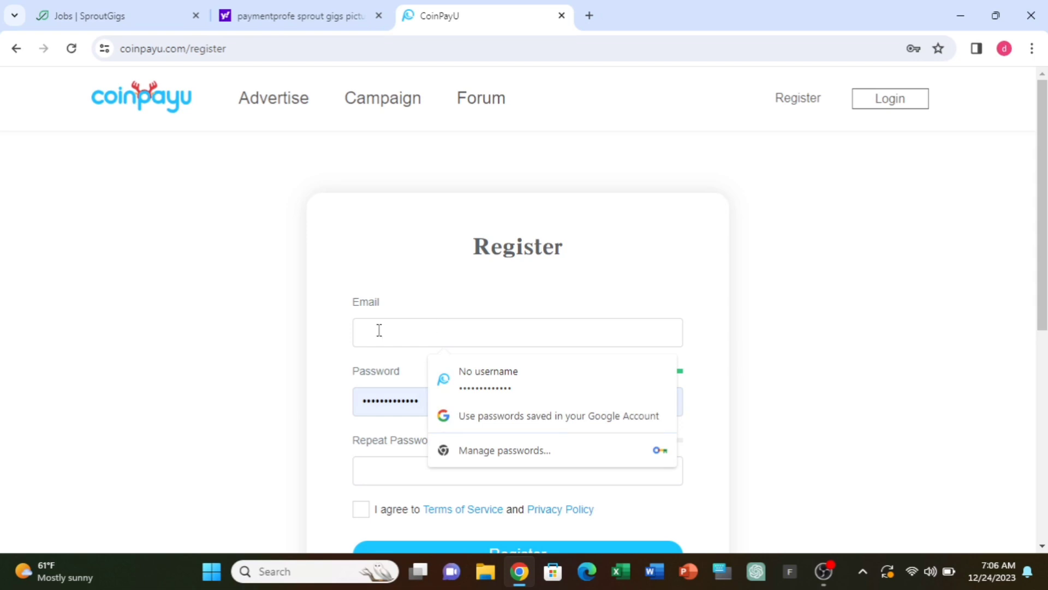
pyautogui.click(293, 408)
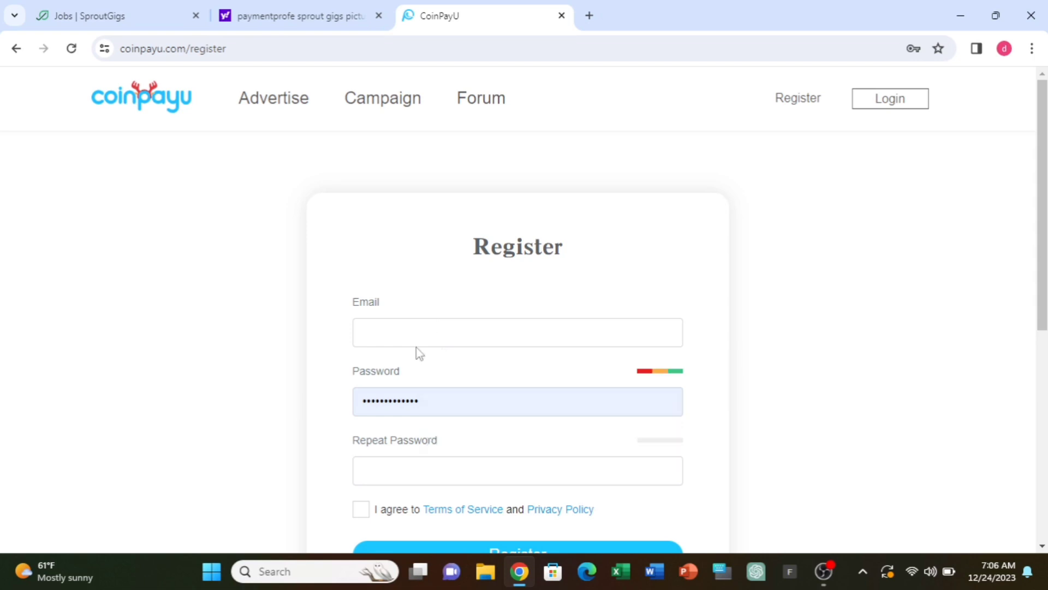
pyautogui.click(409, 329)
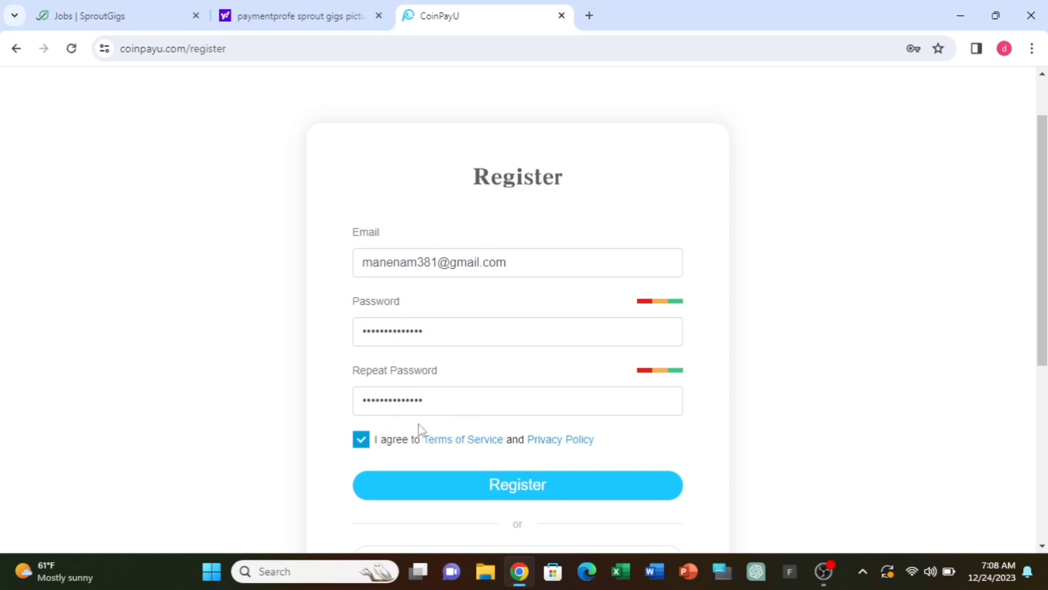
pyautogui.click(469, 491)
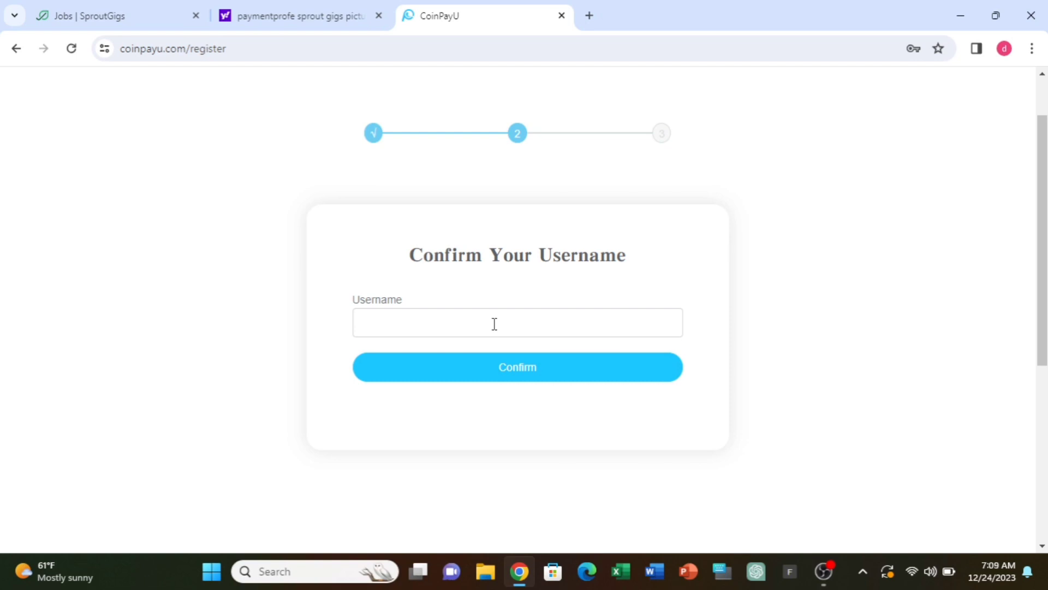
# - Submit a username, then change its trailing digits to 040345 when it is taken, and resubmit
pyautogui.write('Ratul981899')
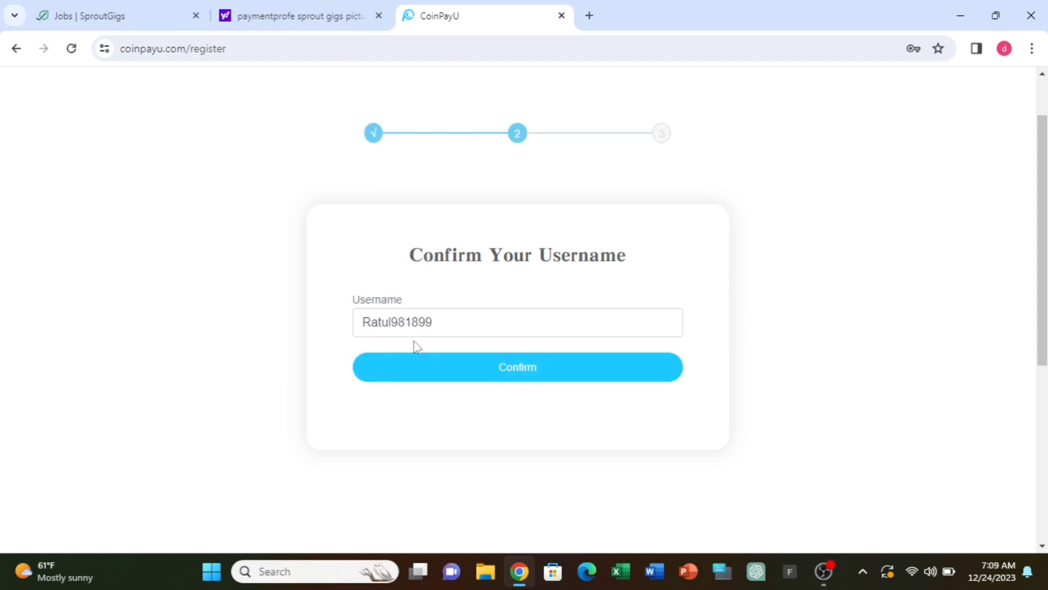
pyautogui.click(419, 370)
pyautogui.click(439, 321)
pyautogui.press('BackSpace')
pyautogui.press('BackSpace')
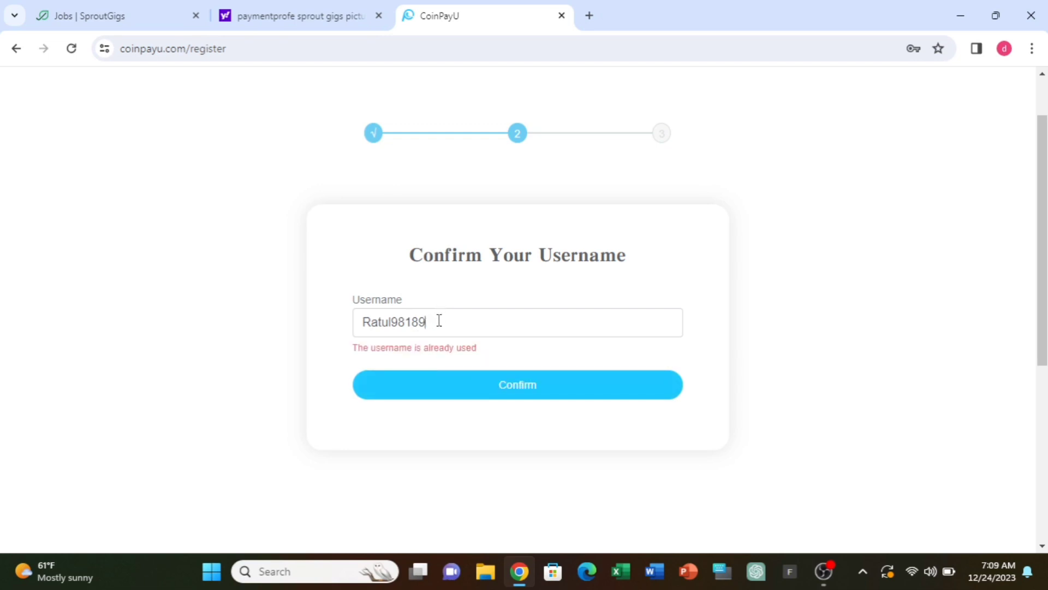
pyautogui.click(431, 382)
pyautogui.write('99')
pyautogui.press('BackSpace')
pyautogui.press('BackSpace')
pyautogui.press('BackSpace')
pyautogui.press('BackSpace')
pyautogui.press('BackSpace')
pyautogui.press('BackSpace')
pyautogui.write('040345')
pyautogui.click(430, 386)
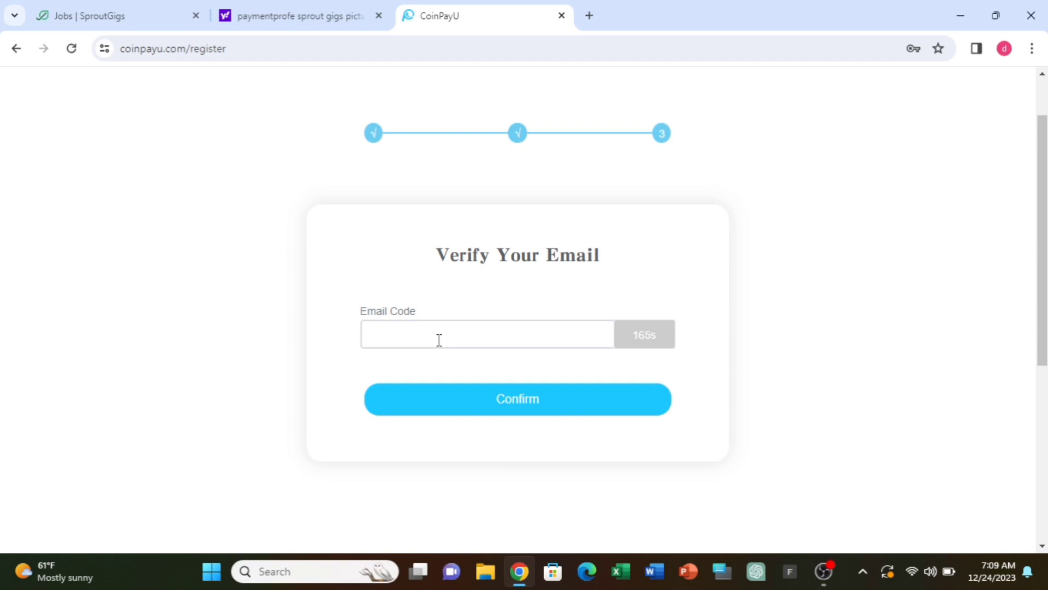
# - Enter the verification code from the email and confirm it
pyautogui.click(428, 336)
pyautogui.click(523, 409)
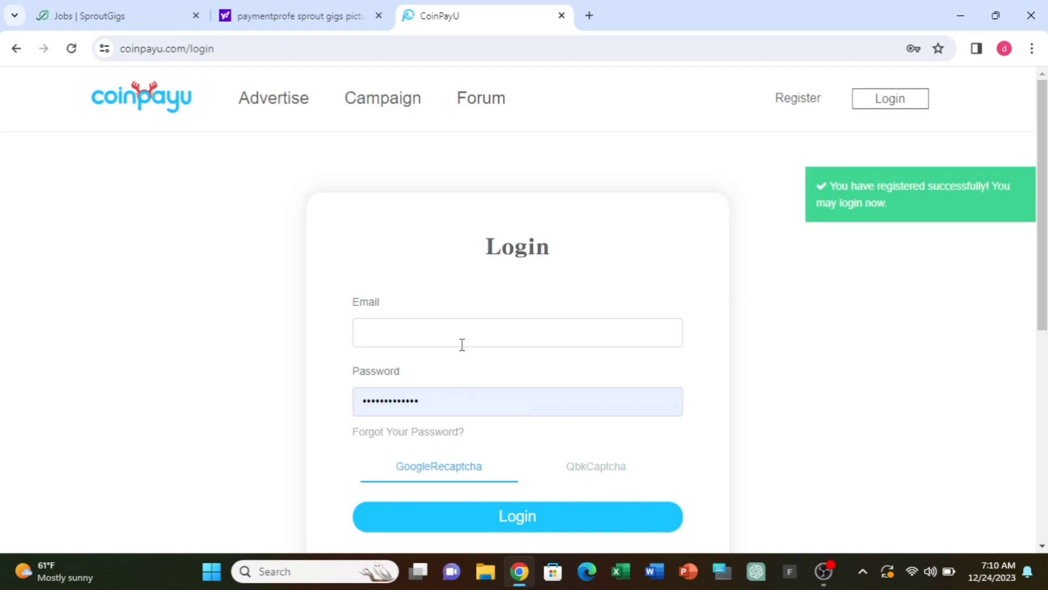
# - Enter the account's Gmail address in the CoinPayU login email field
pyautogui.click(454, 332)
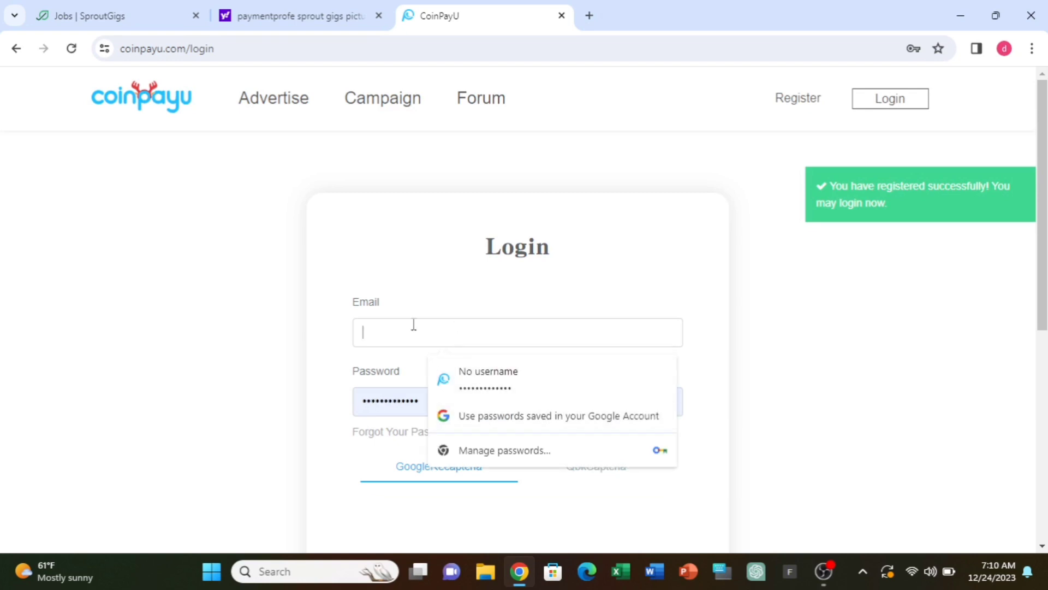
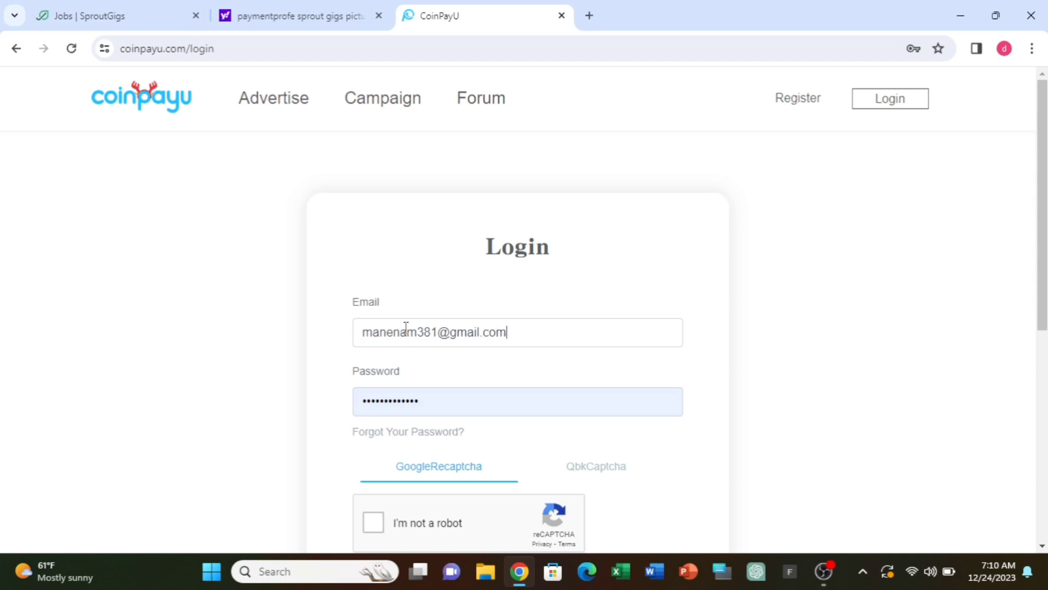
# - Enter the account password, pass the reCAPTCHA check, and log in
pyautogui.click(455, 403)
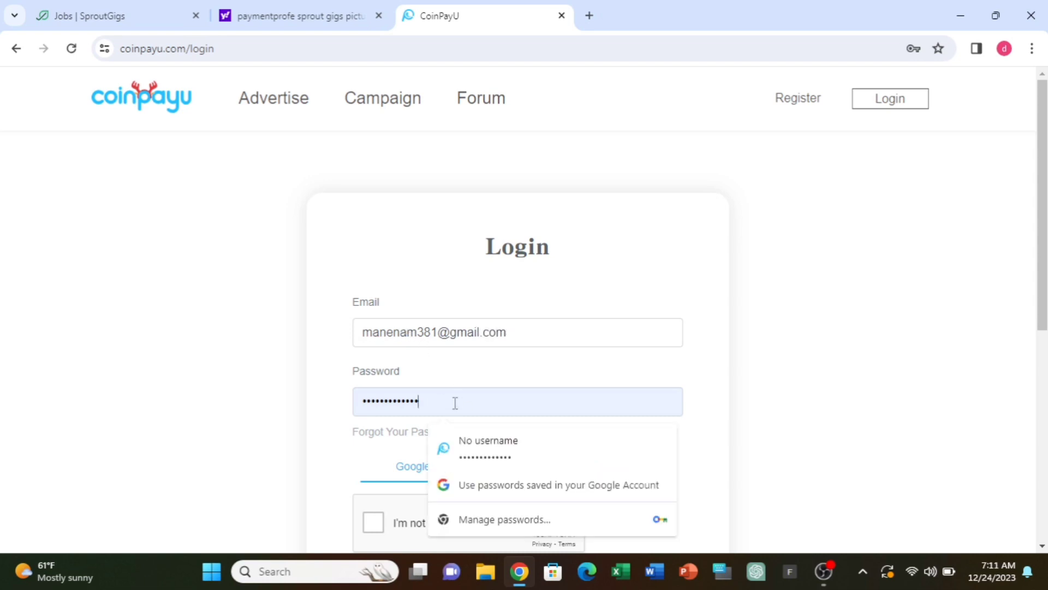
pyautogui.press('BackSpace')
pyautogui.press('BackSpace')
pyautogui.press('BackSpace')
pyautogui.press('BackSpace')
pyautogui.press('BackSpace')
pyautogui.press('BackSpace')
pyautogui.press('BackSpace')
pyautogui.press('BackSpace')
pyautogui.press('BackSpace')
pyautogui.press('BackSpace')
pyautogui.press('BackSpace')
pyautogui.press('BackSpace')
pyautogui.press('BackSpace')
pyautogui.write('•••')
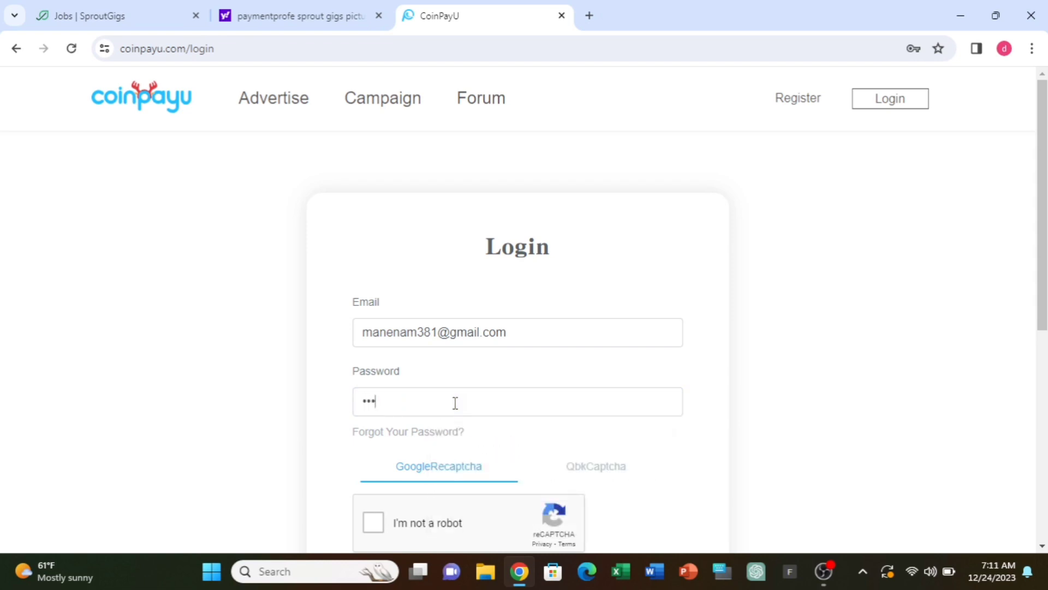
pyautogui.press('BackSpace')
pyautogui.write('••')
pyautogui.press('BackSpace')
pyautogui.press('BackSpace')
pyautogui.press('BackSpace')
pyautogui.press('BackSpace')
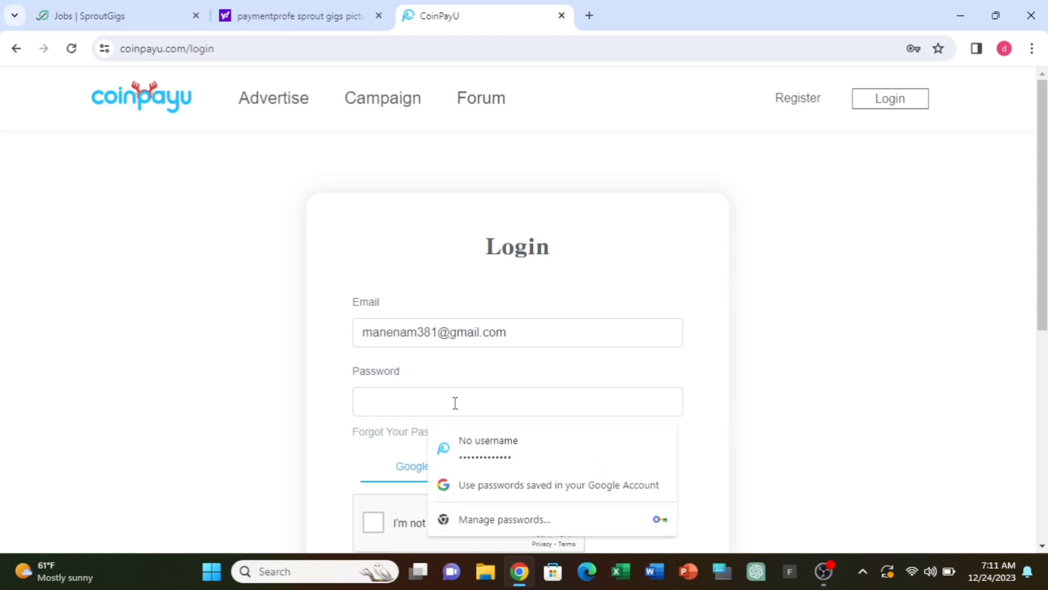
pyautogui.write('••')
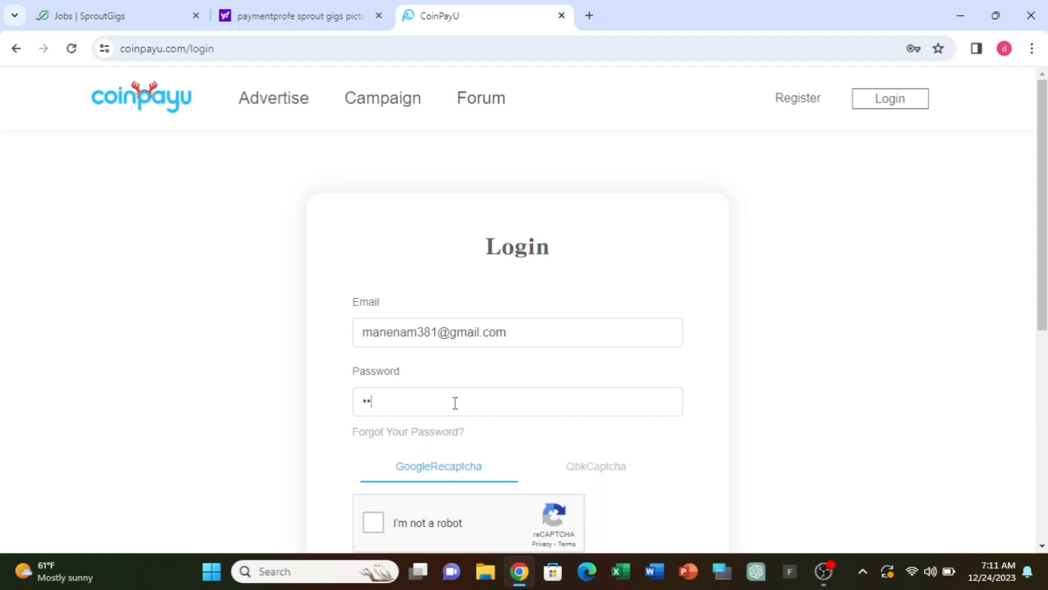
pyautogui.write('•••••••••••••')
pyautogui.scroll(-2, 415, 476)
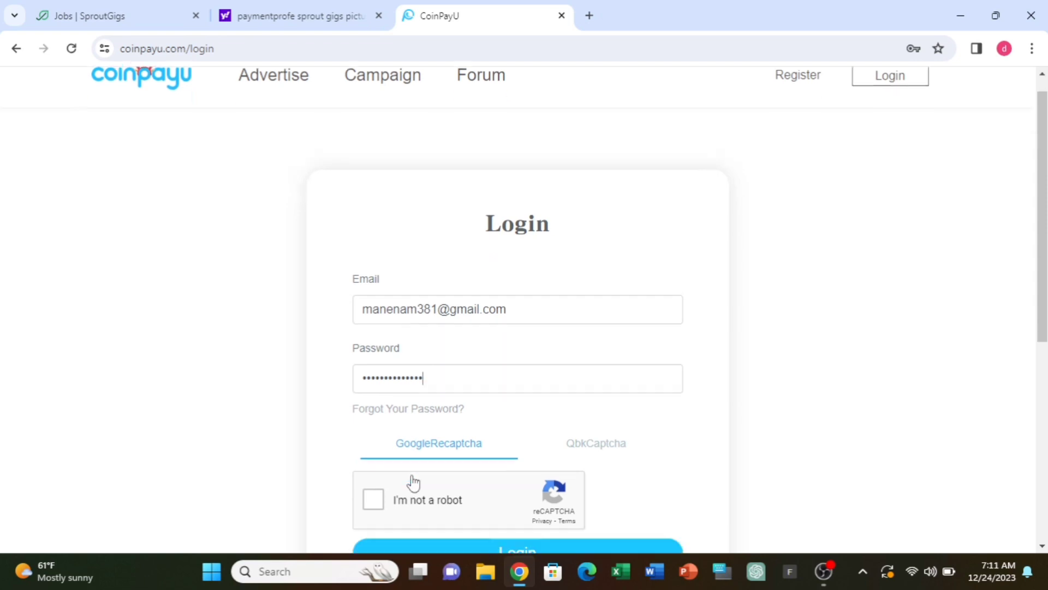
pyautogui.click(373, 397)
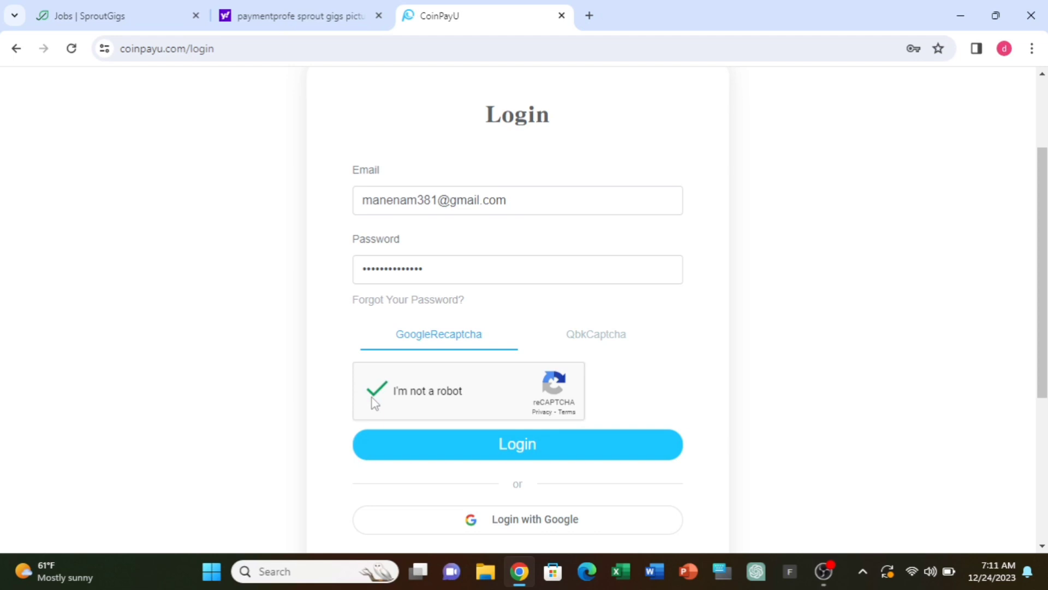
pyautogui.click(493, 457)
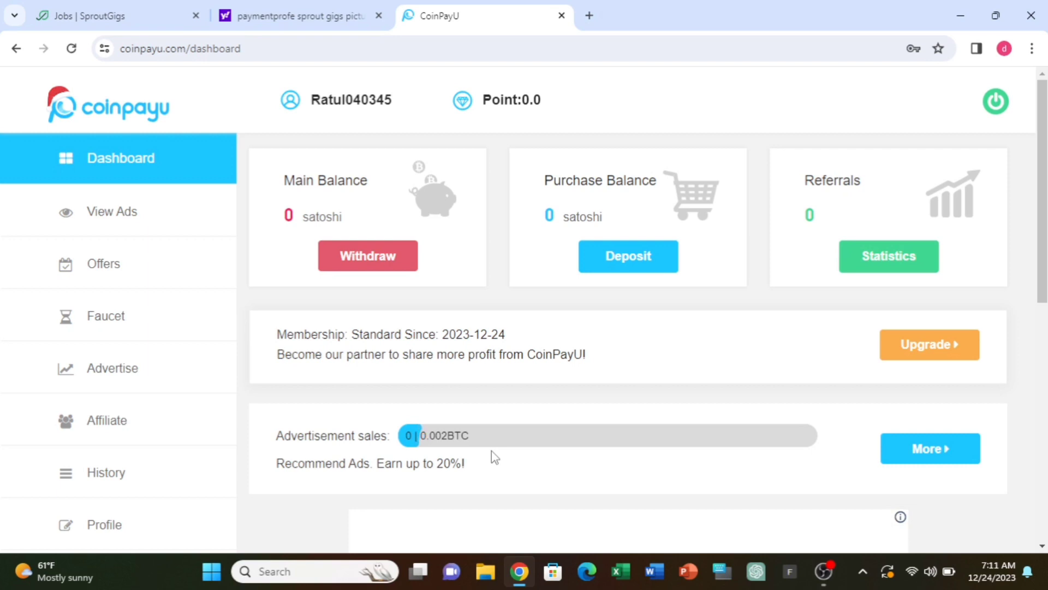
# - Check the SproutGigs instructions, then expand View Ads on the CoinPayU dashboard
pyautogui.click(76, 12)
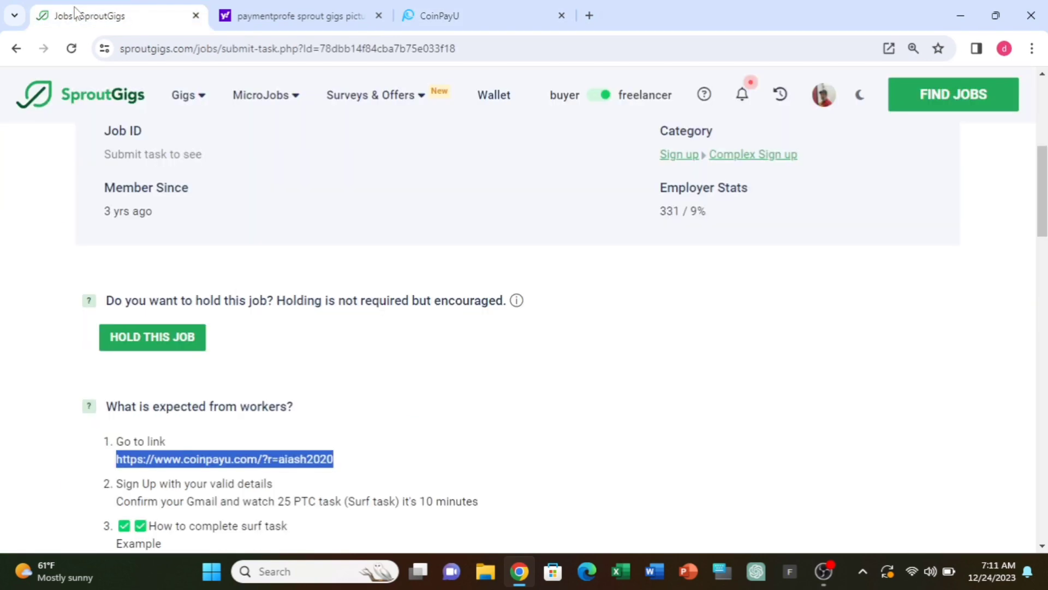
pyautogui.scroll(-2, 295, 343)
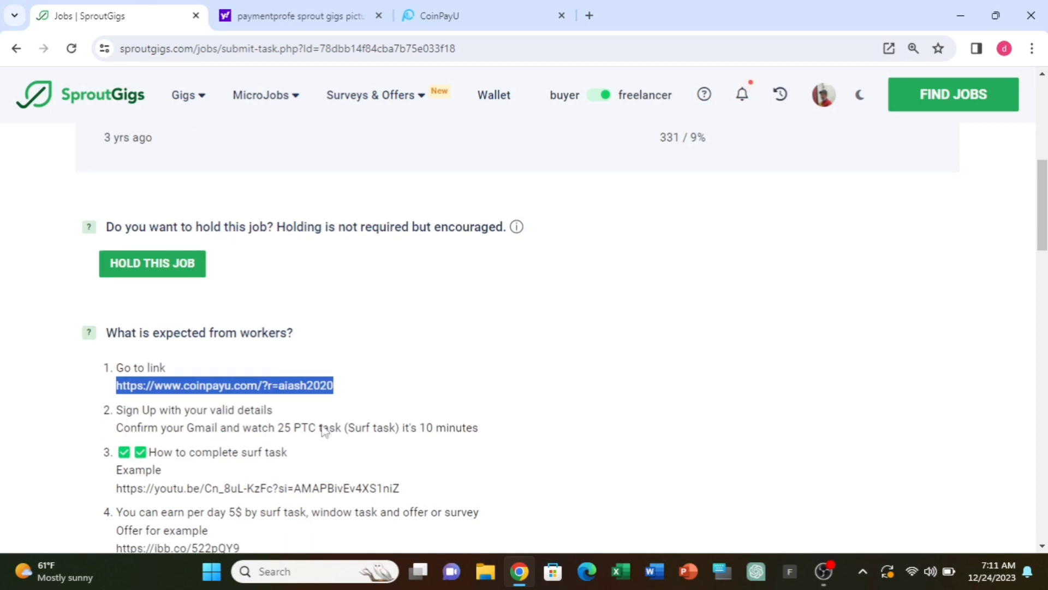
pyautogui.click(445, 22)
pyautogui.click(128, 222)
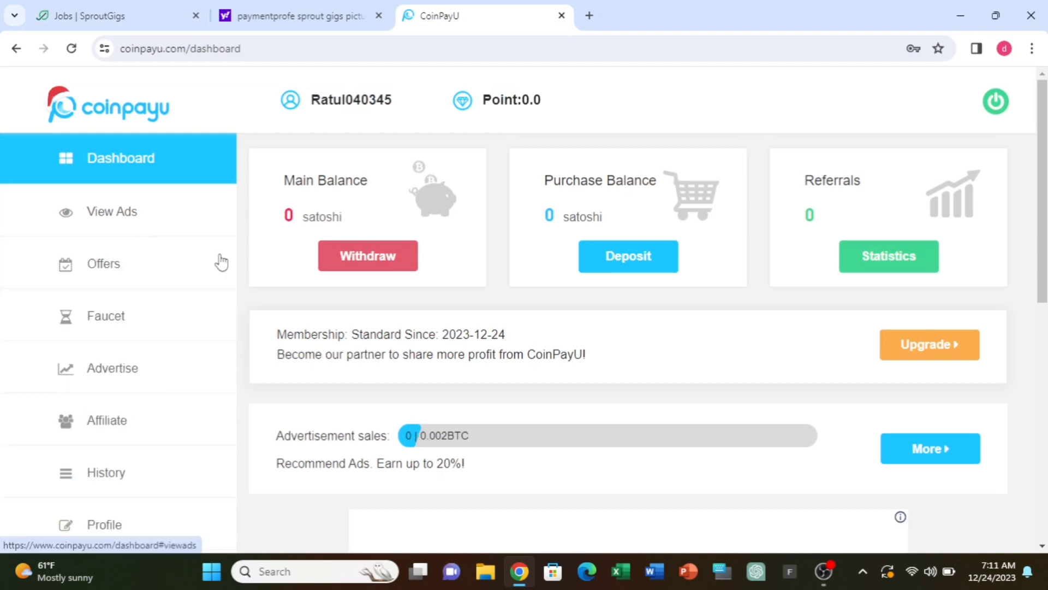
pyautogui.click(164, 263)
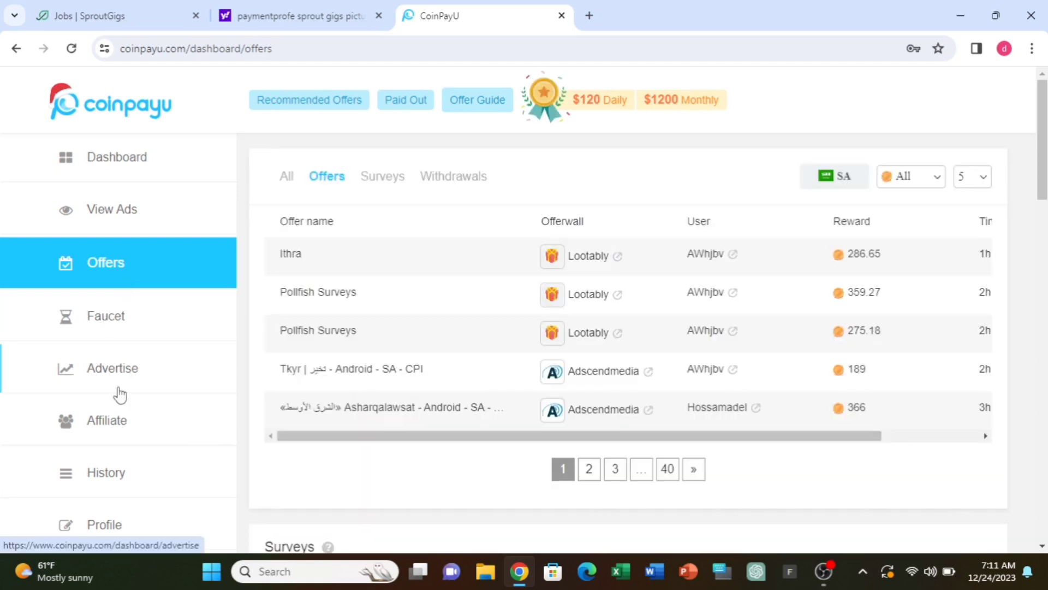
pyautogui.click(106, 212)
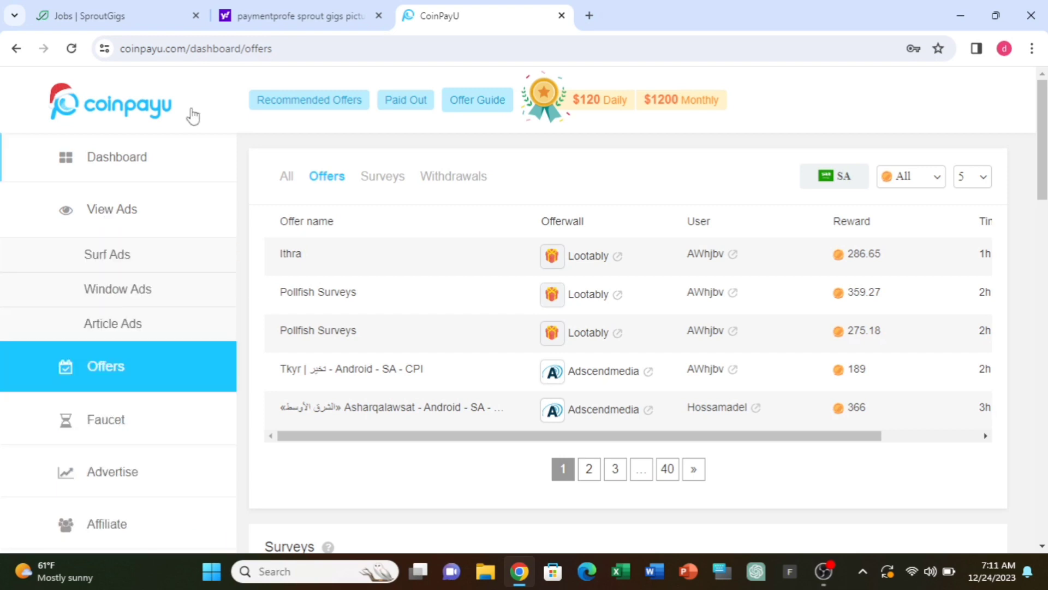
# - Open the Surf Ads list and start the 'Read Lates Cryptocurrency News' ad
pyautogui.hotkey('ctrl', '1')
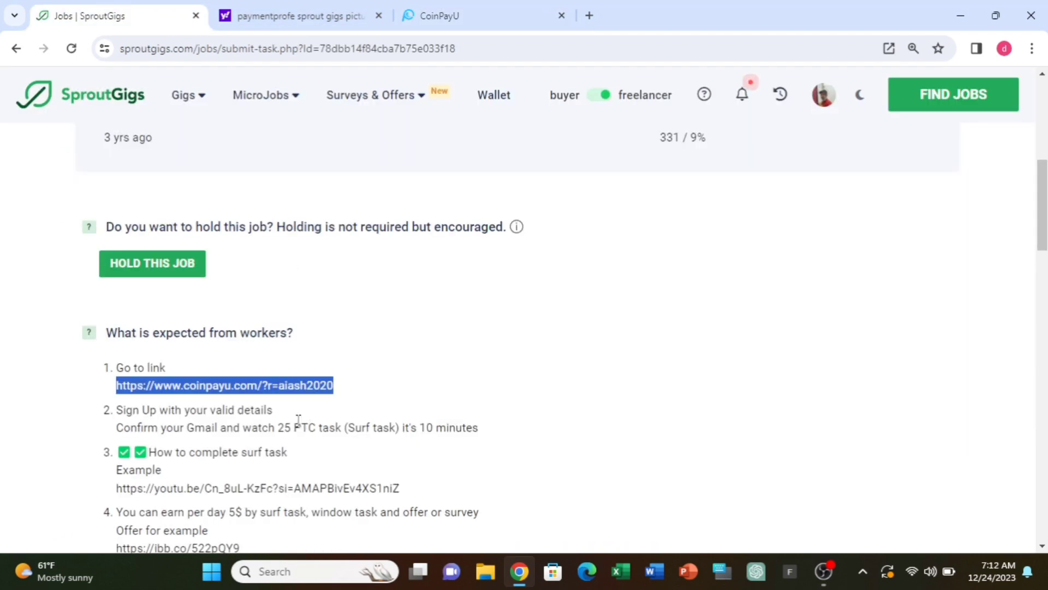
pyautogui.click(480, 14)
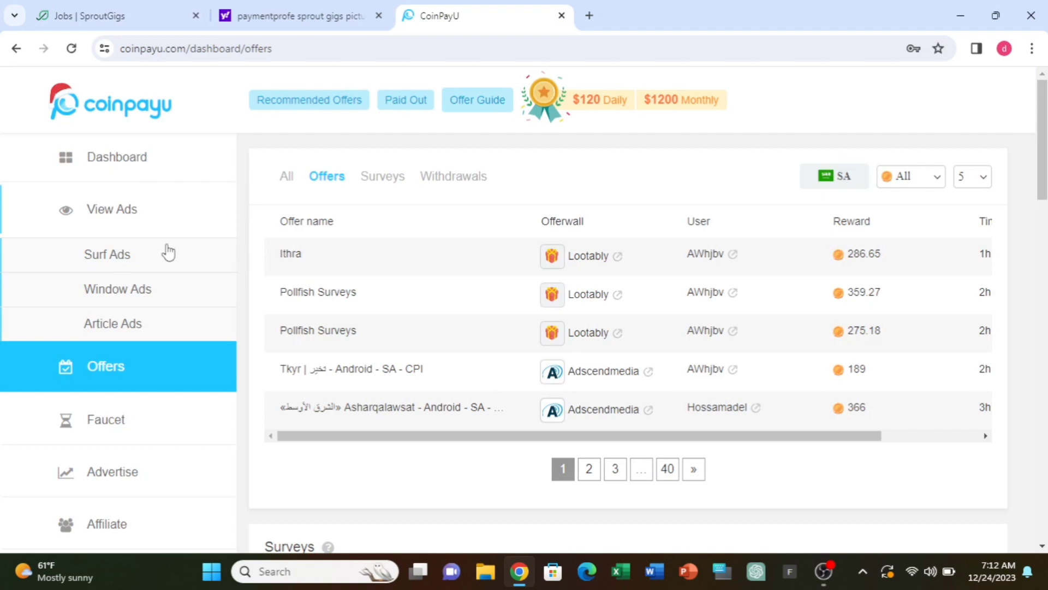
pyautogui.click(106, 256)
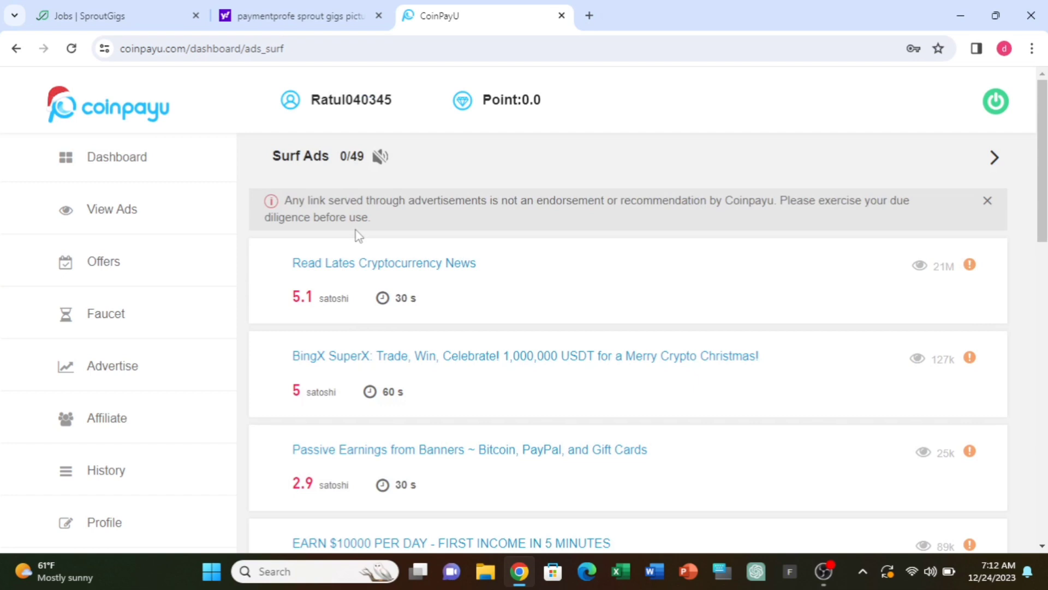
pyautogui.click(327, 268)
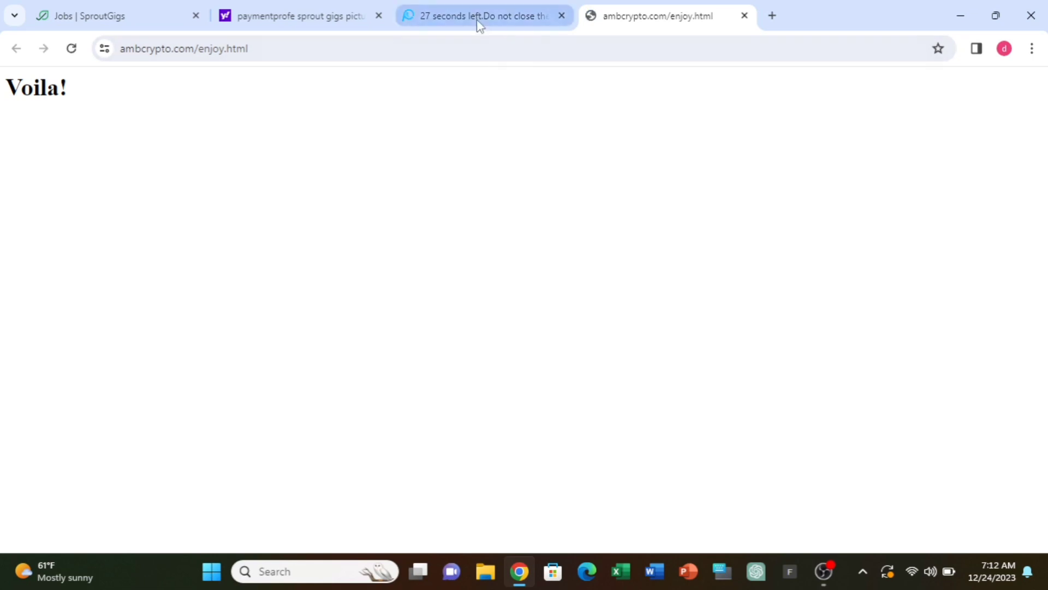
# - Wait out the ad countdown, close the ambcrypto page, and view the SuperX Christmas ad
pyautogui.click(454, 28)
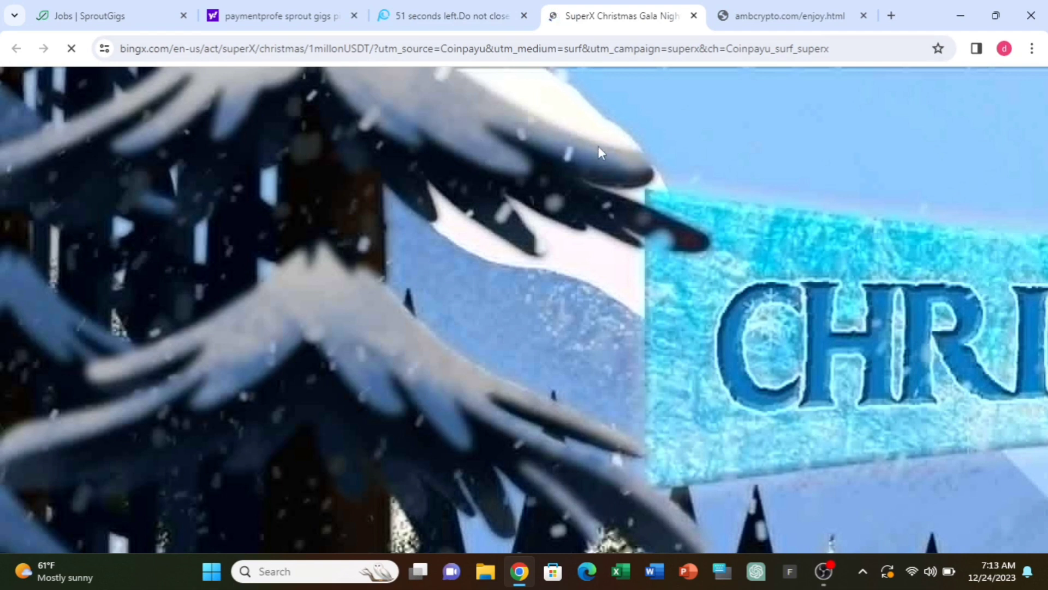
pyautogui.click(864, 16)
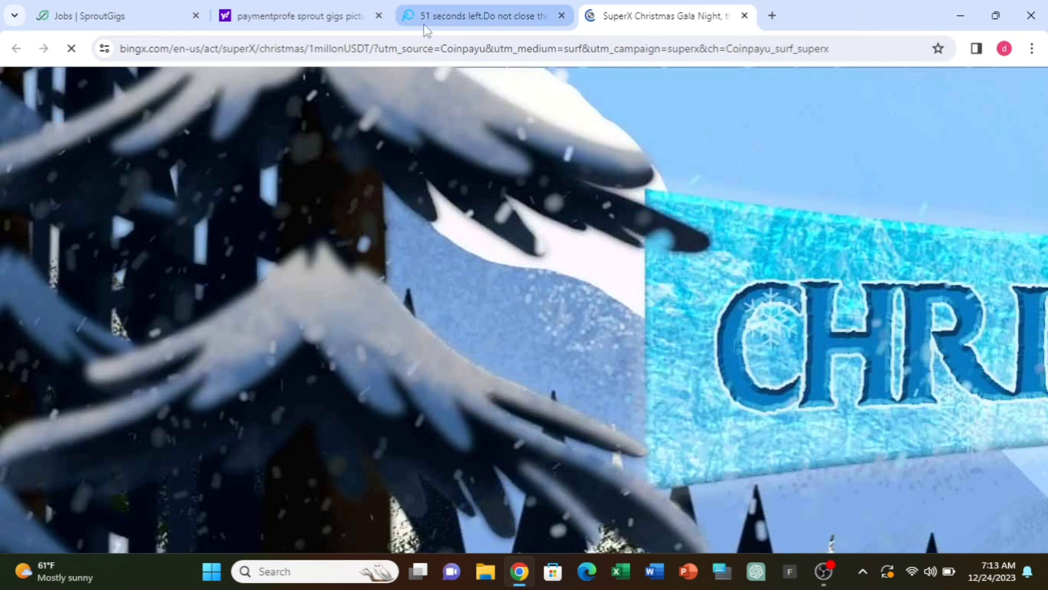
pyautogui.click(488, 28)
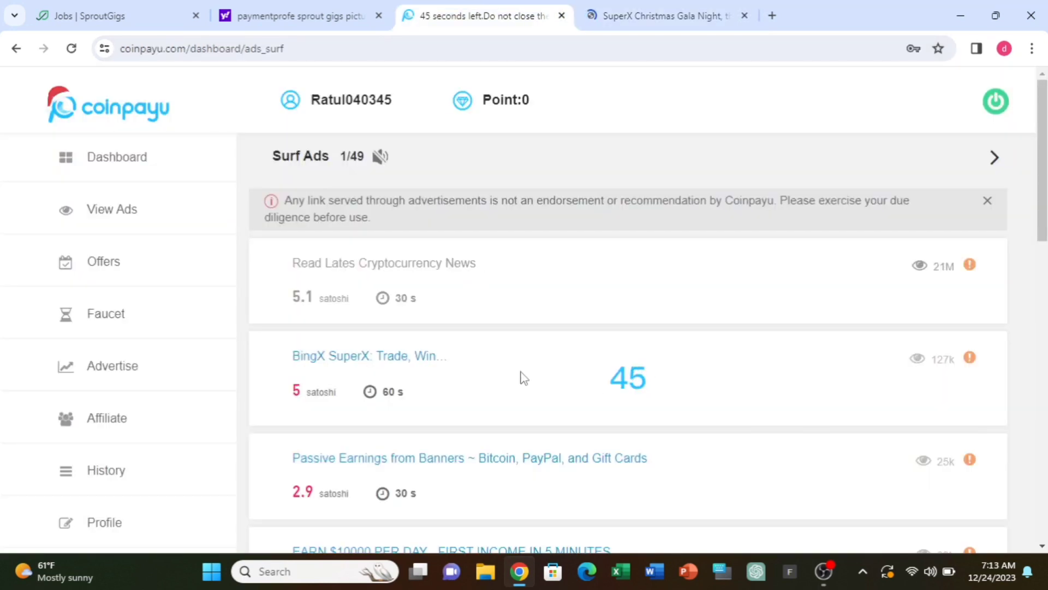
pyautogui.click(666, 8)
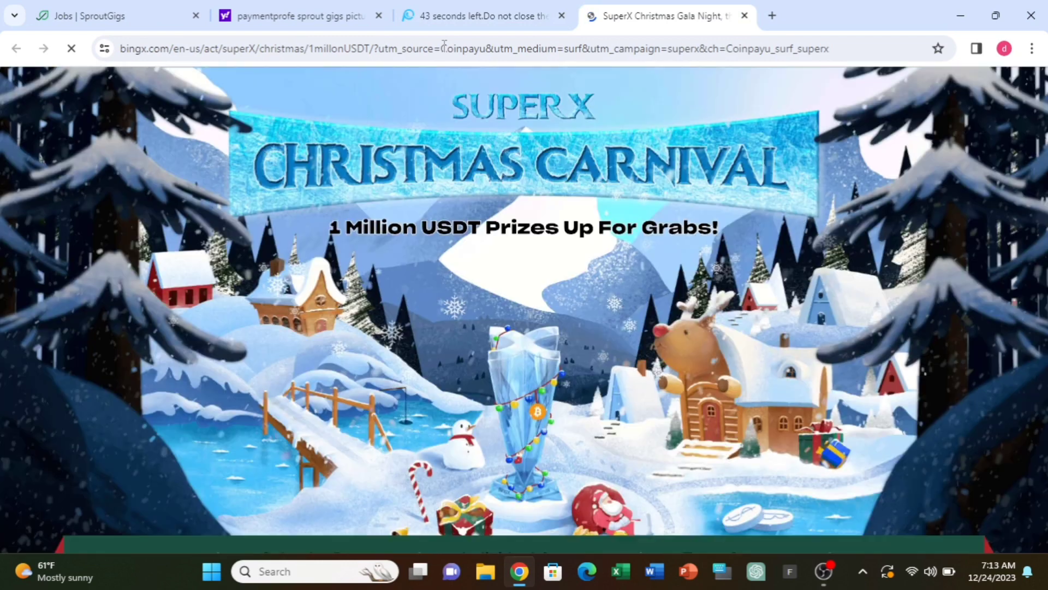
pyautogui.click(464, 15)
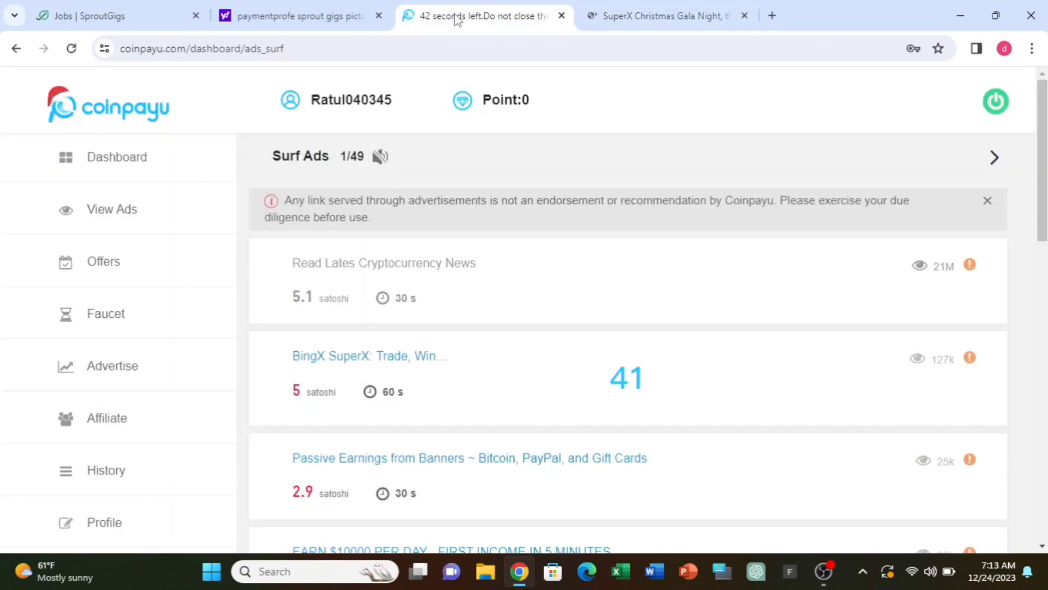
# - Start the BestChange surf ad and close the finished SuperX page
pyautogui.scroll(-3, 423, 258)
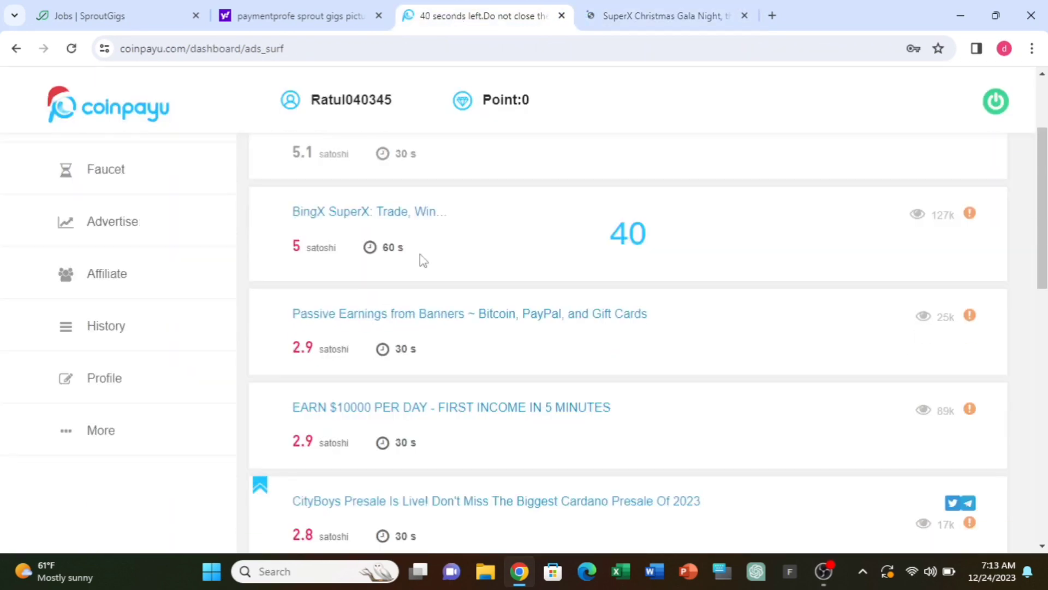
pyautogui.scroll(-1, 423, 260)
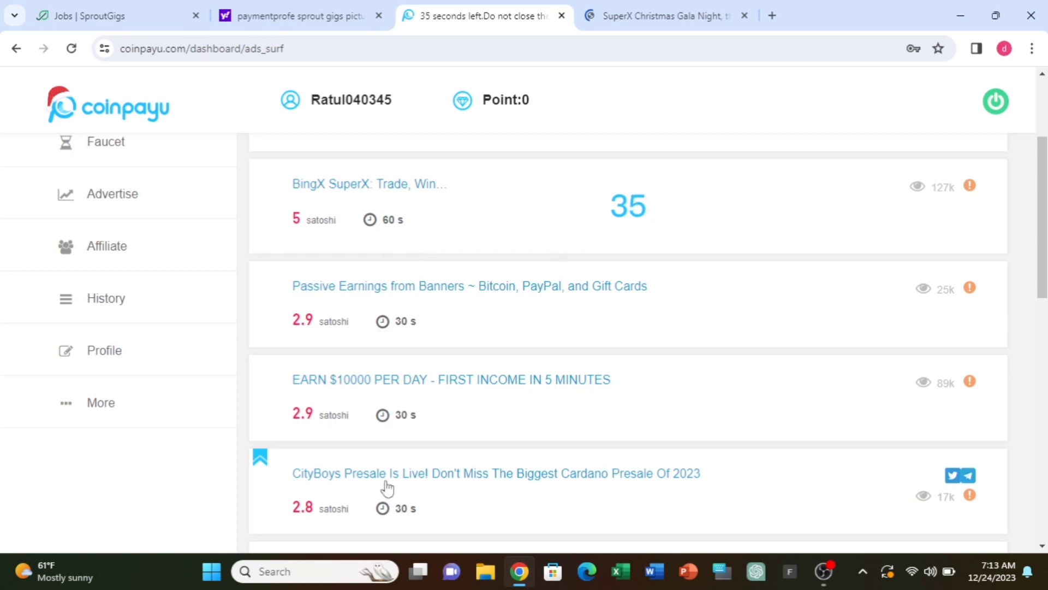
pyautogui.scroll(-8, 415, 417)
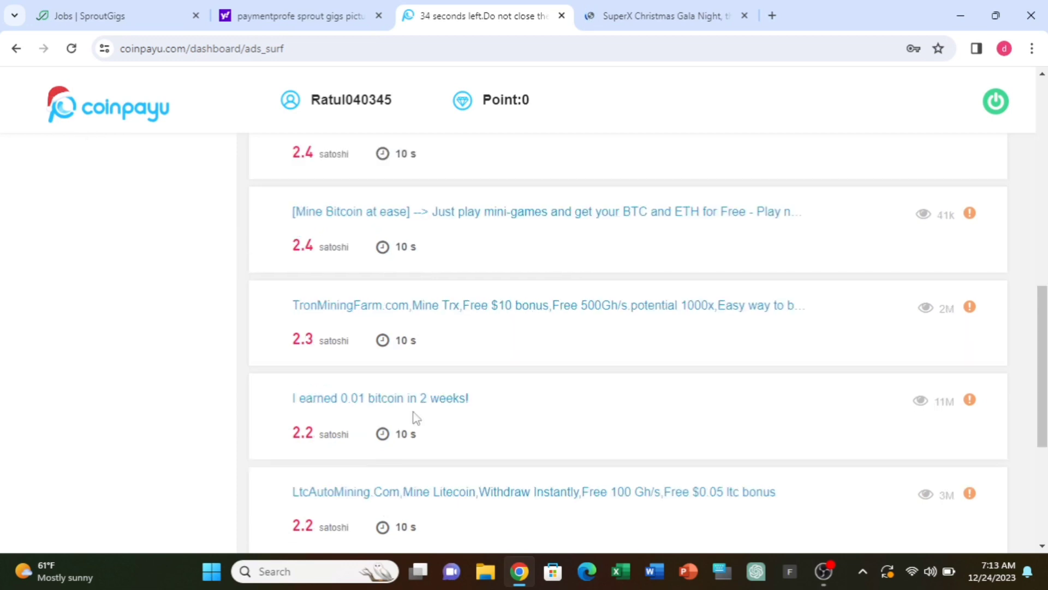
pyautogui.scroll(5, 403, 490)
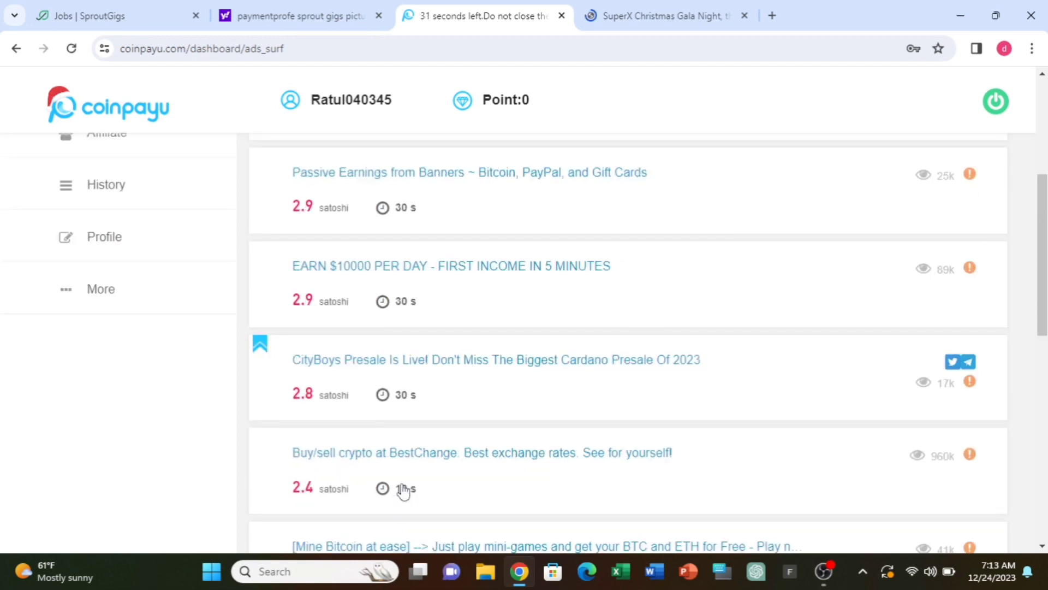
pyautogui.scroll(5, 500, 346)
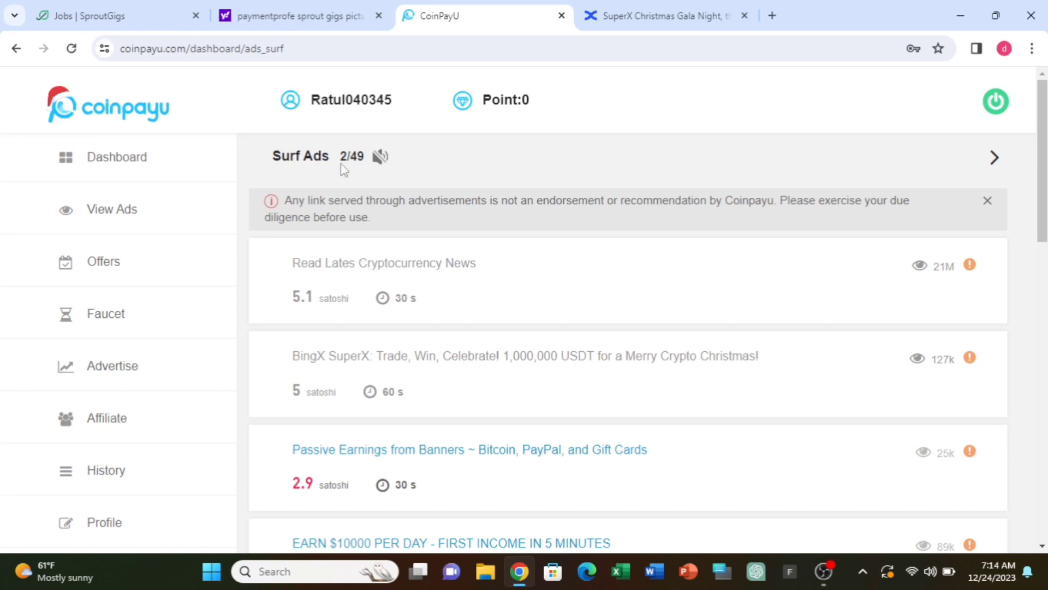
pyautogui.scroll(-3, 426, 284)
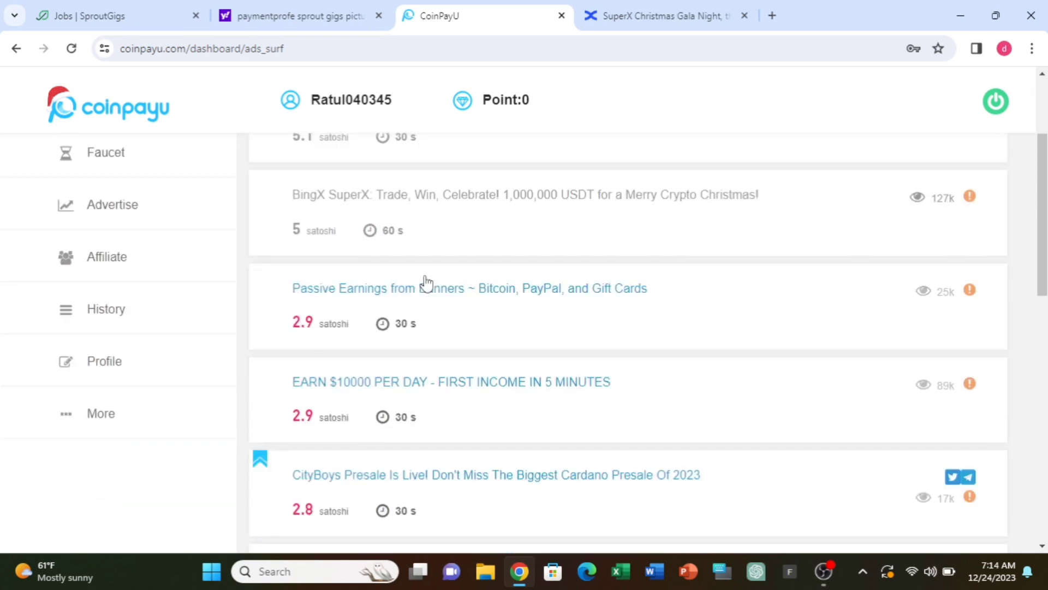
pyautogui.scroll(-4, 426, 284)
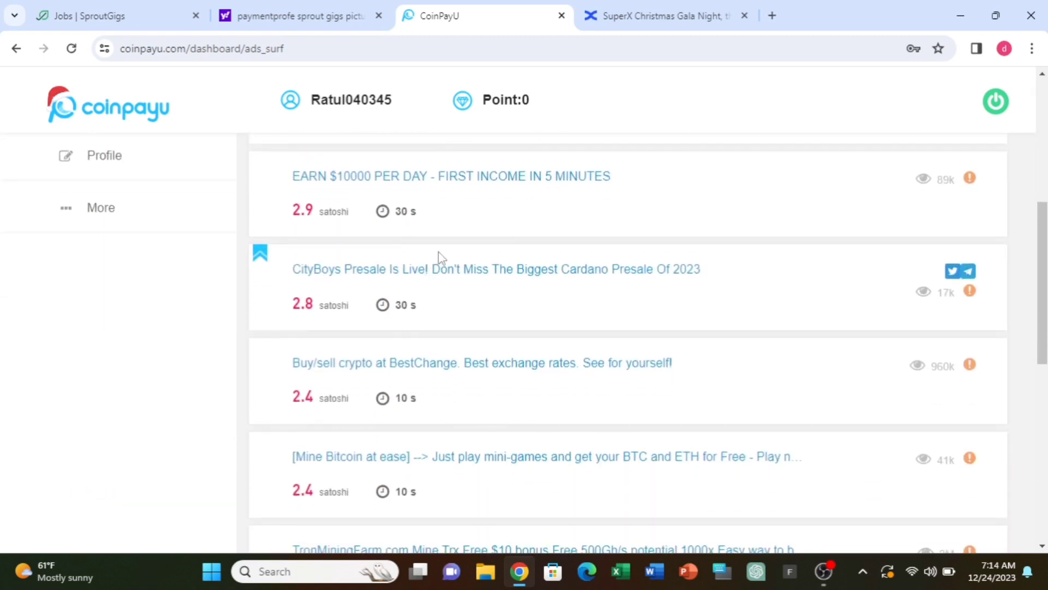
pyautogui.scroll(1, 426, 273)
pyautogui.scroll(-2, 427, 272)
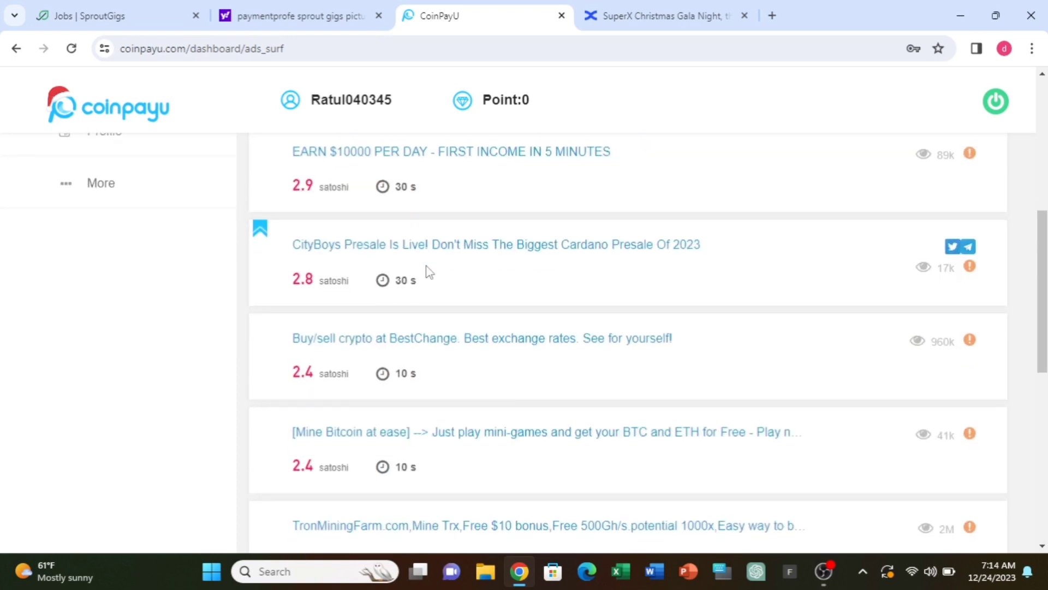
pyautogui.click(419, 339)
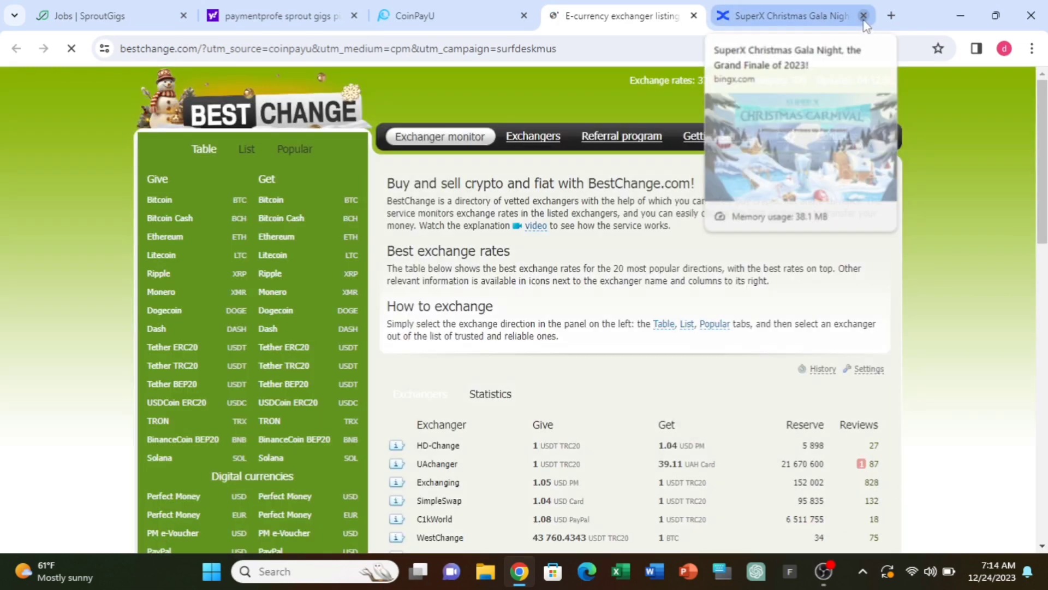
pyautogui.click(864, 21)
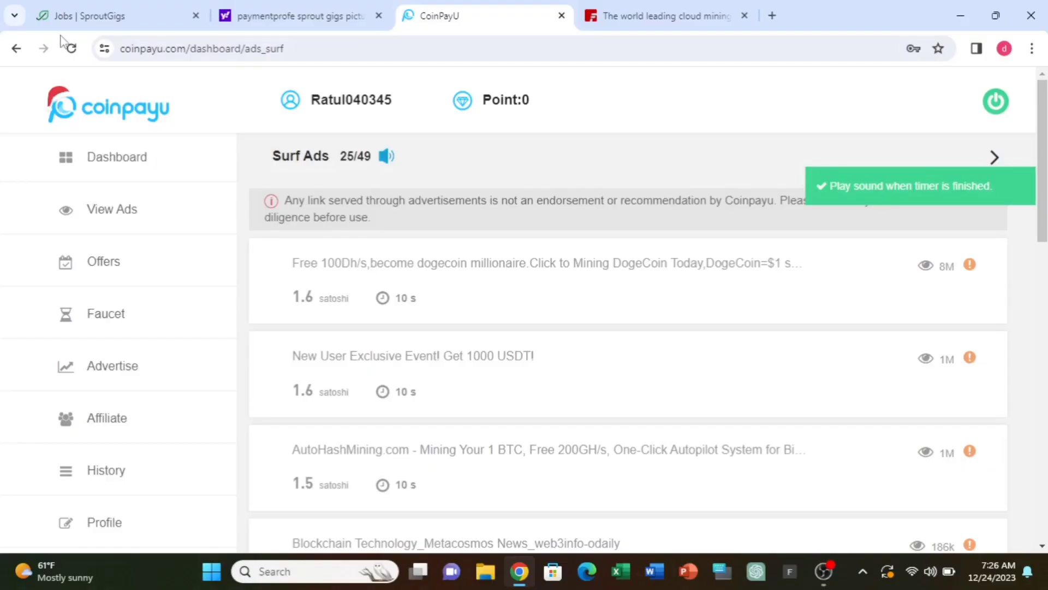
# - Review the SproutGigs task page, then open the CoinPayU dashboard showing 51 satoshi
pyautogui.click(76, 16)
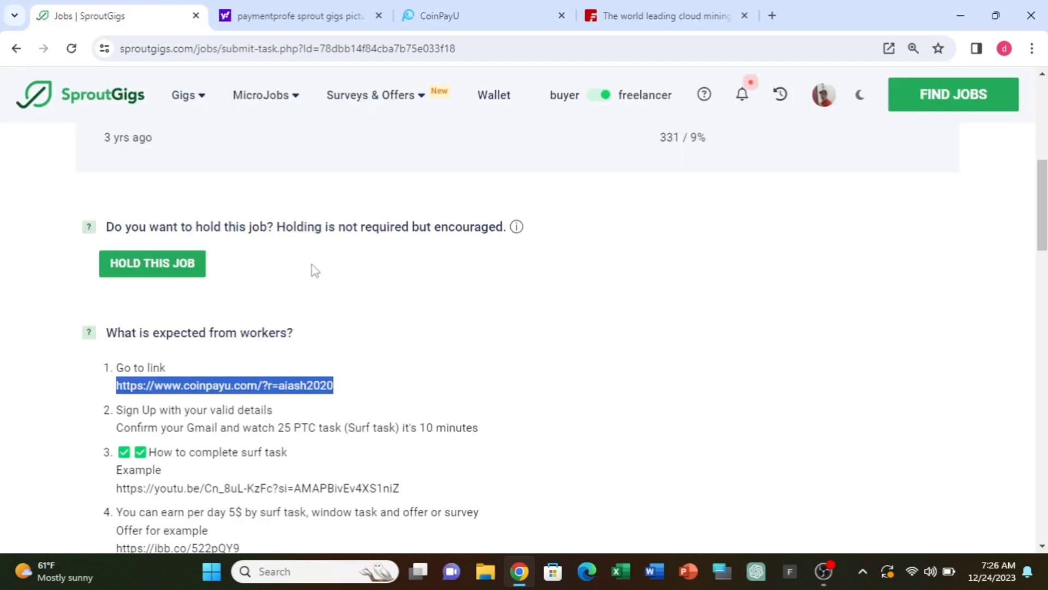
pyautogui.scroll(-15, 315, 271)
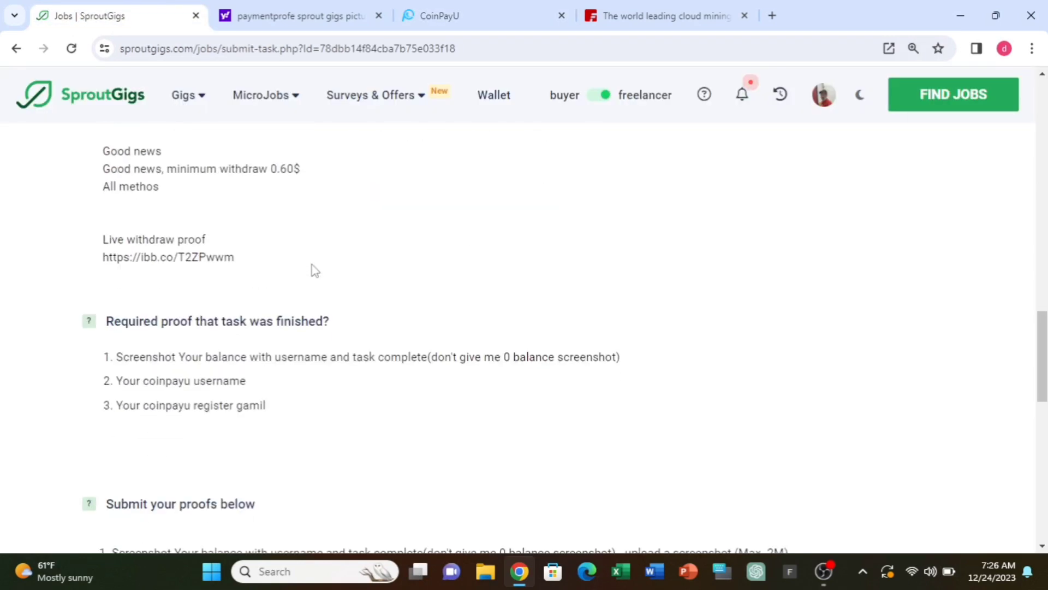
pyautogui.scroll(-1, 315, 270)
pyautogui.scroll(2, 315, 271)
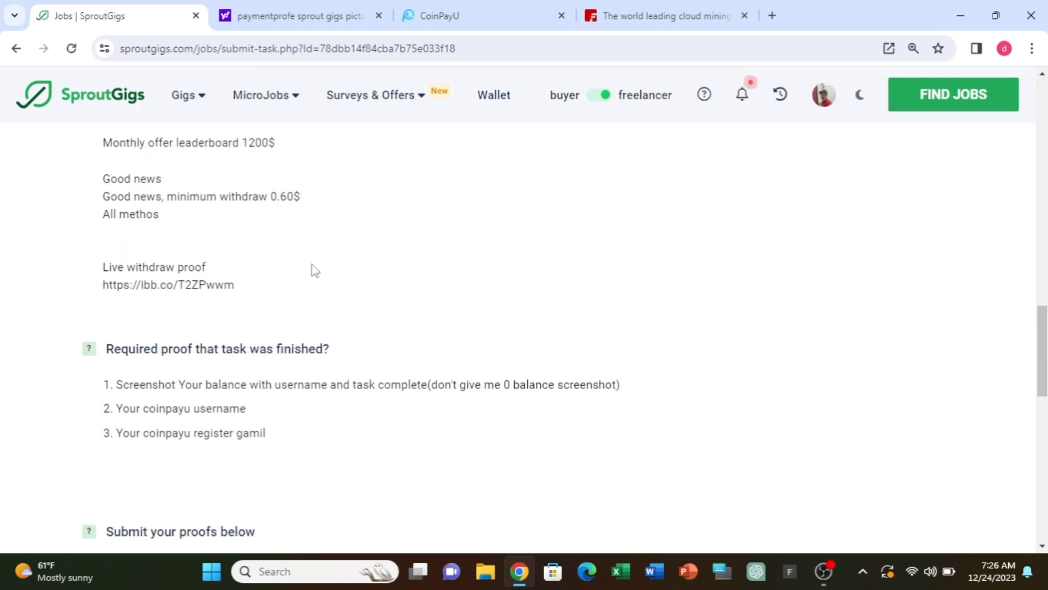
pyautogui.scroll(-1, 315, 271)
pyautogui.scroll(-2, 315, 271)
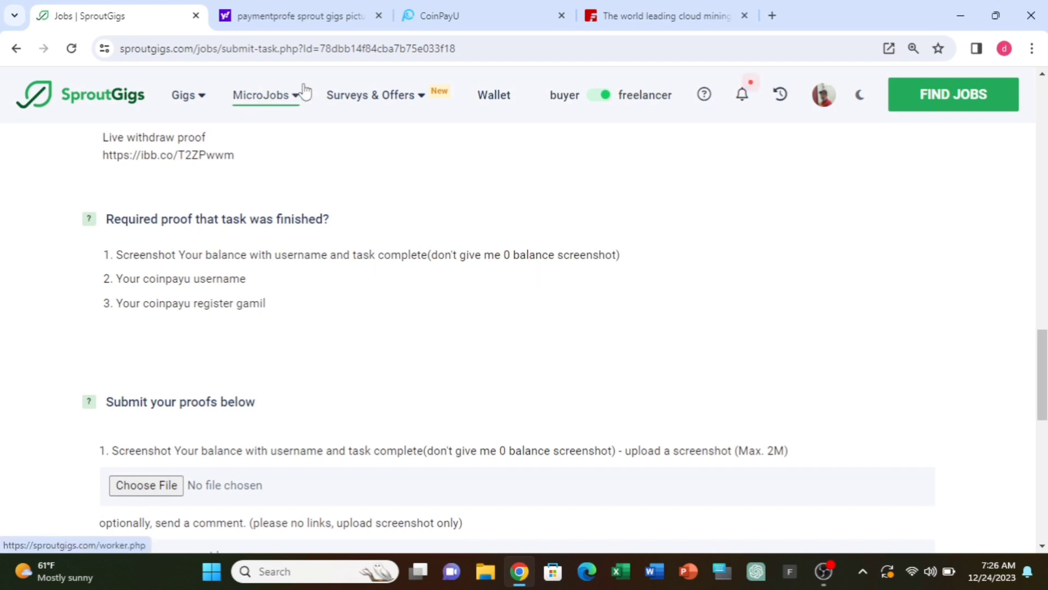
pyautogui.hotkey('ctrl', '3')
pyautogui.click(144, 143)
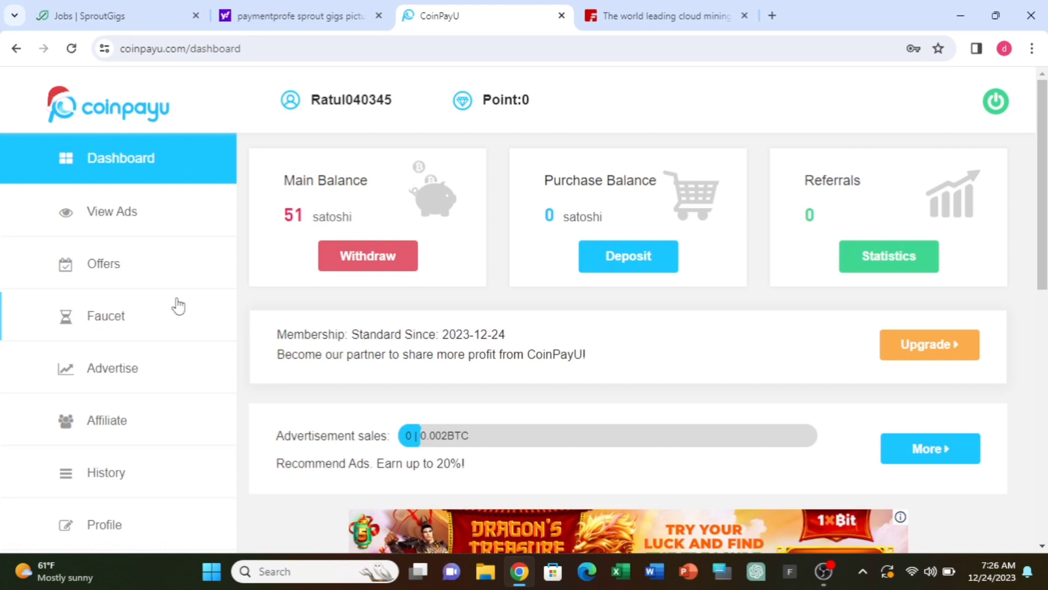
# - Recheck the CoinPayU dashboard, then return to the SproutGigs submit-task proof form
pyautogui.click(144, 8)
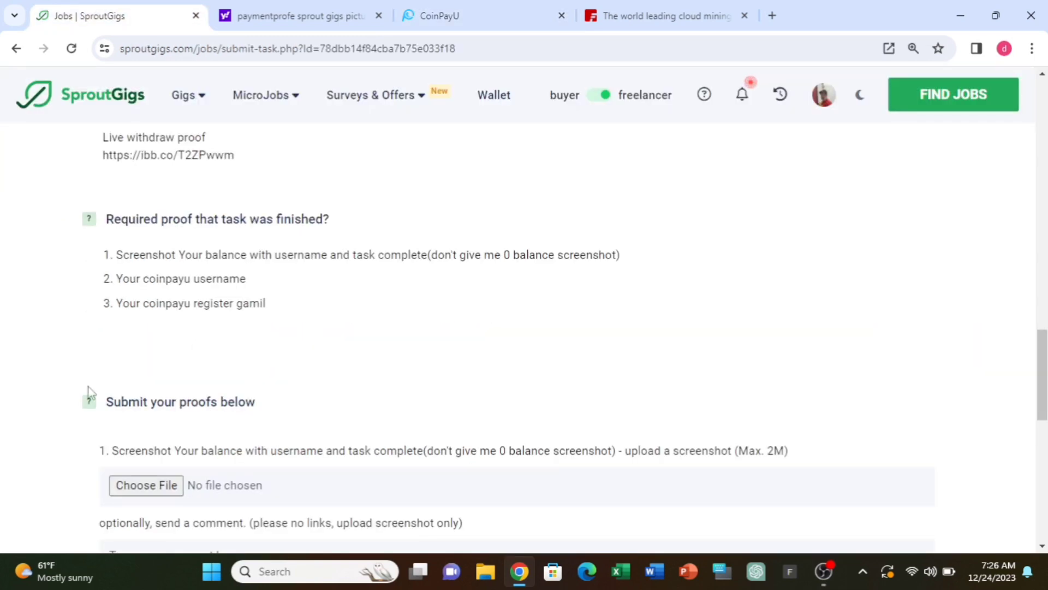
pyautogui.click(499, 12)
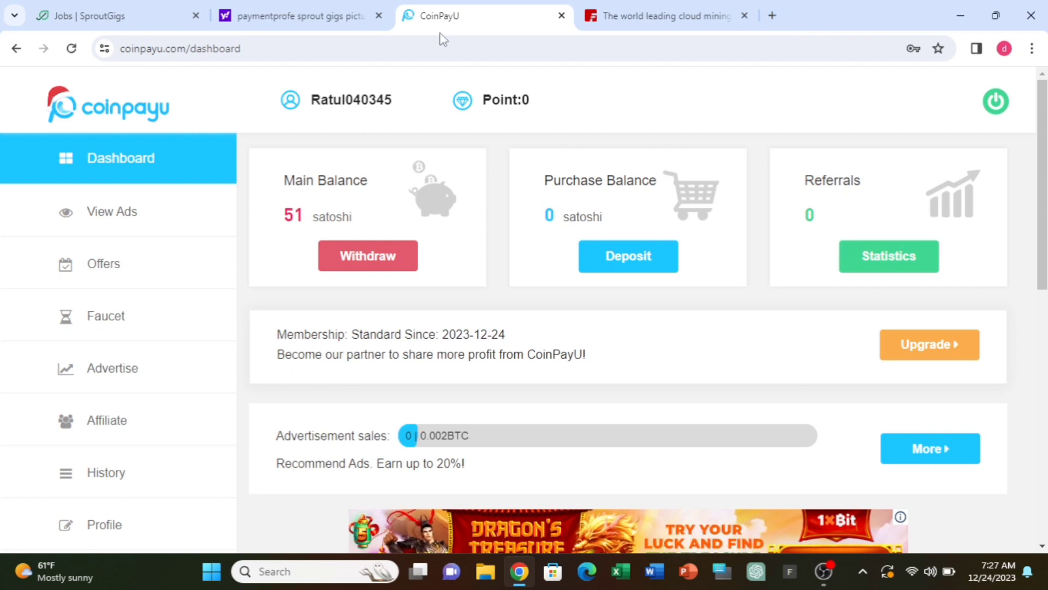
pyautogui.click(119, 11)
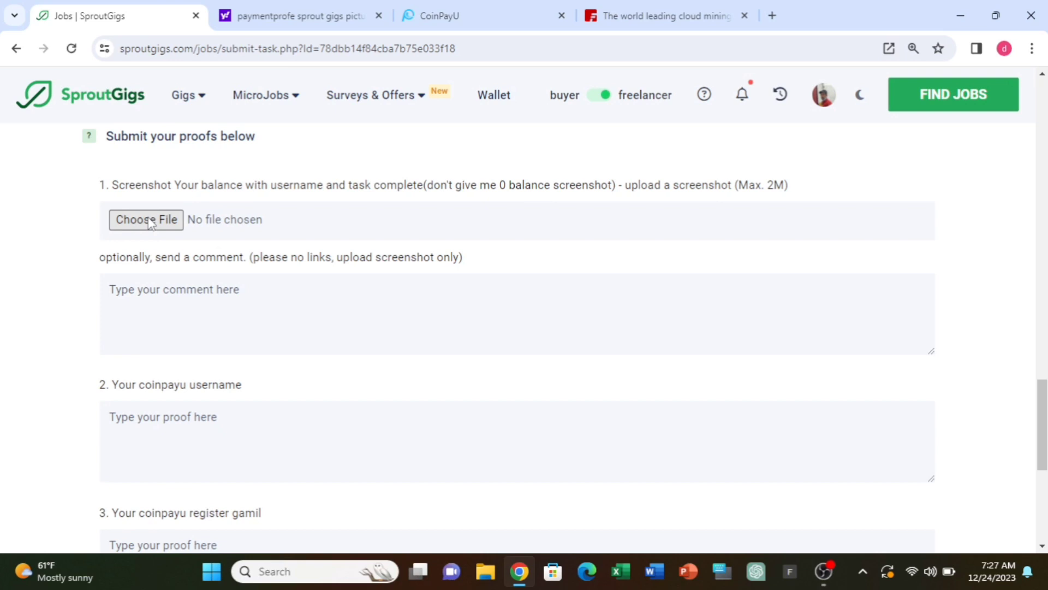
# - Attach Screenshot (3).png from Pictures > Screenshots through the form's Choose File button
pyautogui.click(151, 224)
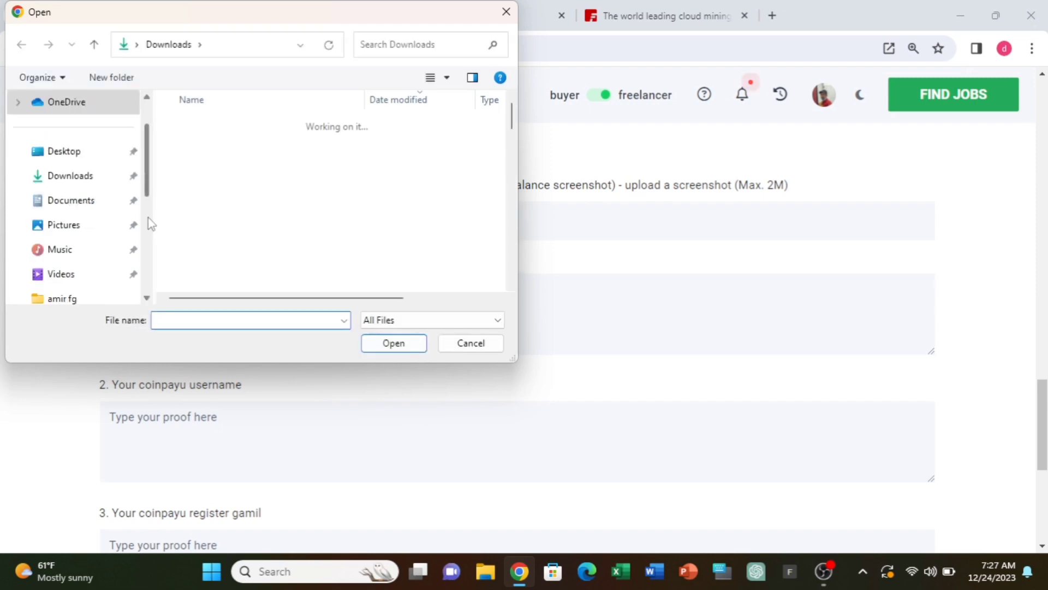
pyautogui.click(65, 225)
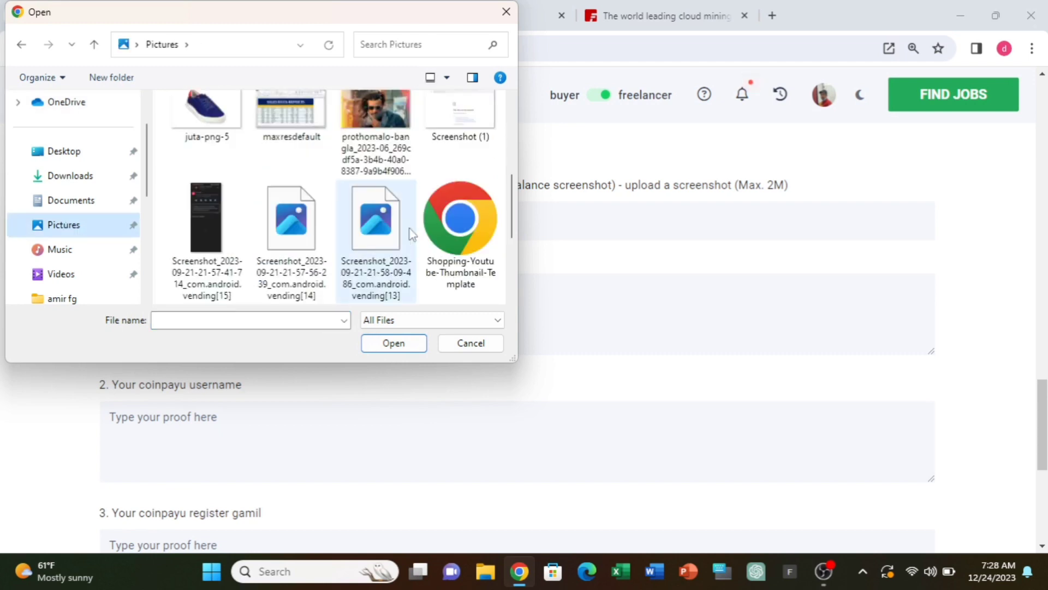
pyautogui.scroll(-2, 412, 233)
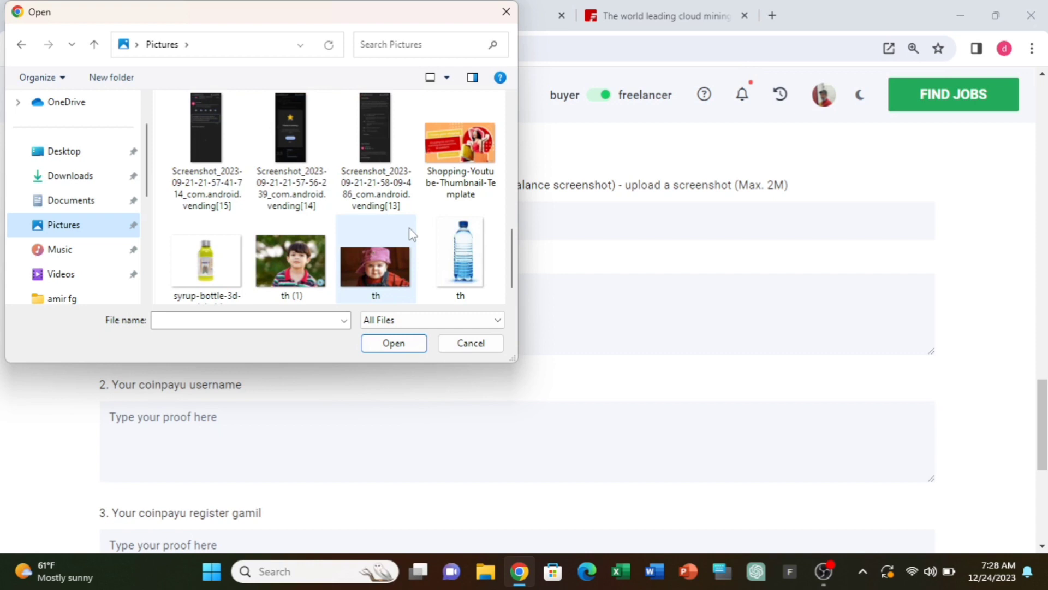
pyautogui.scroll(3, 412, 233)
pyautogui.doubleClick(374, 134)
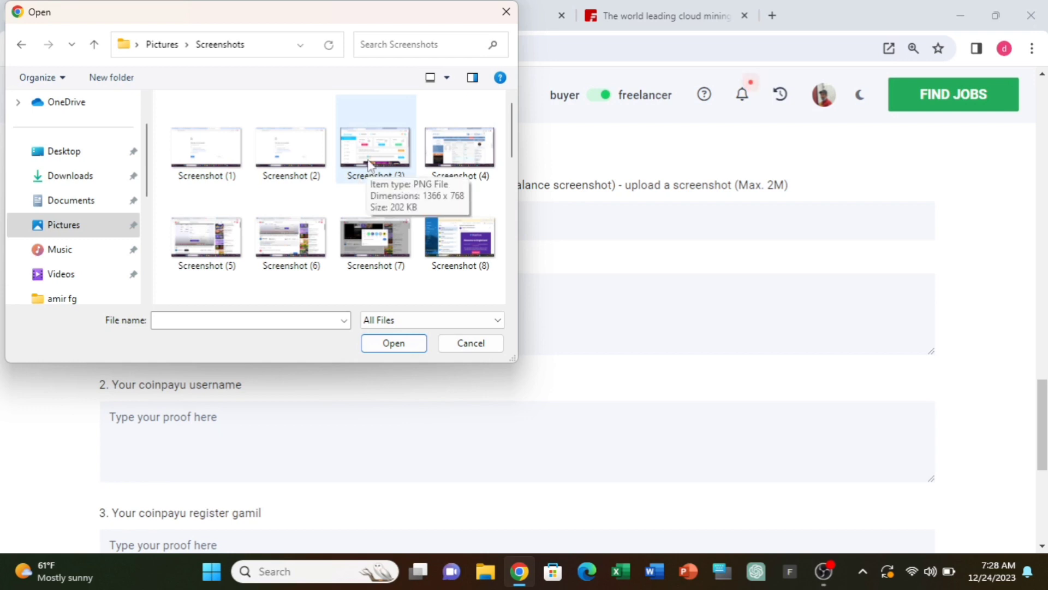
pyautogui.click(367, 169)
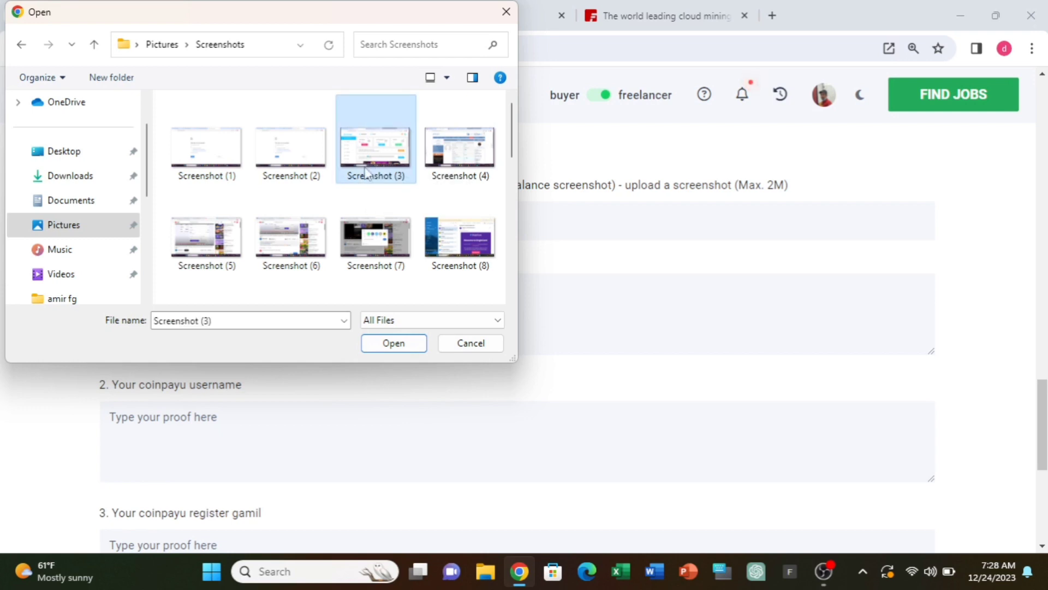
pyautogui.rightClick(367, 171)
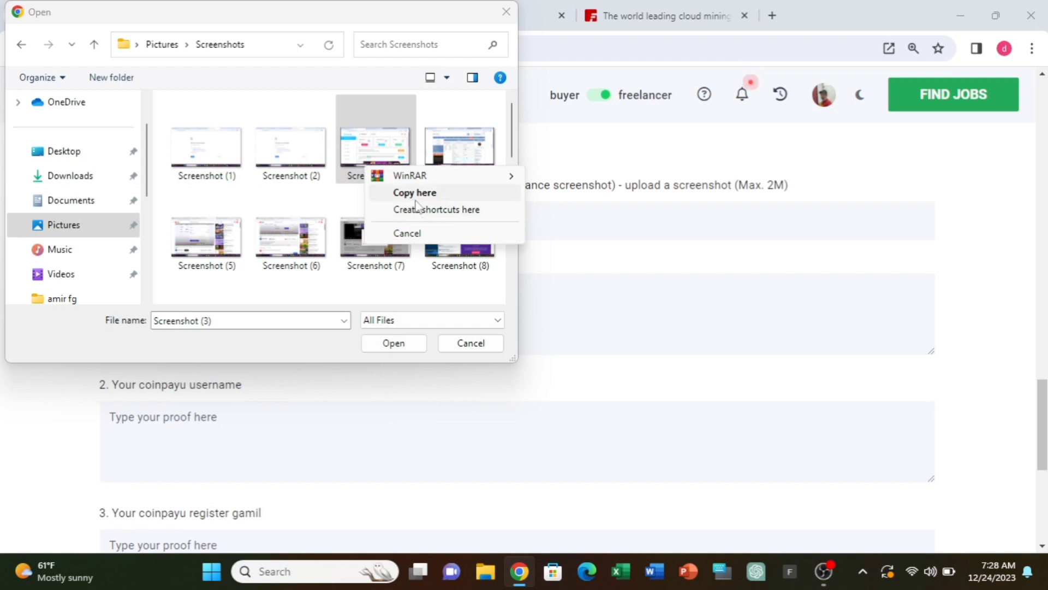
pyautogui.click(381, 154)
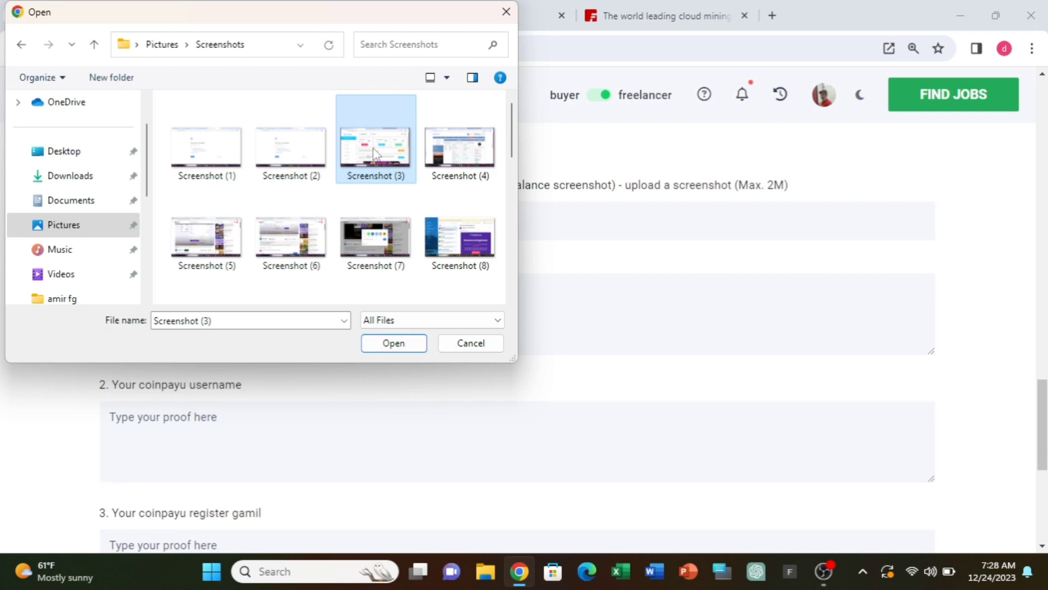
pyautogui.click(394, 343)
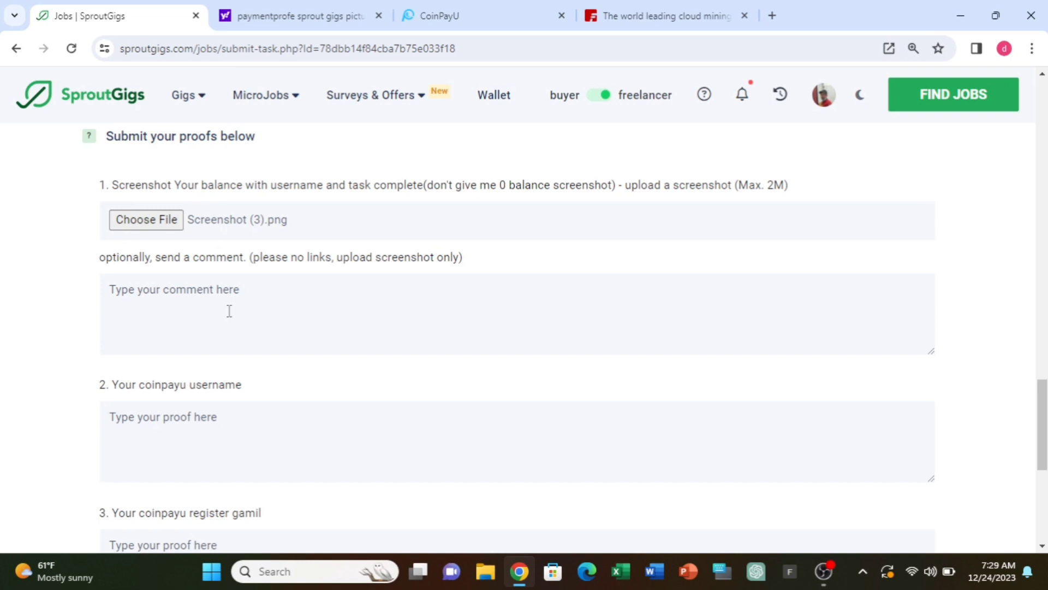
# - Enter the account's CoinPayU username in the SproutGigs username field, checking it against the CoinPayU dashboard
pyautogui.scroll(-2, 229, 311)
pyautogui.click(519, 15)
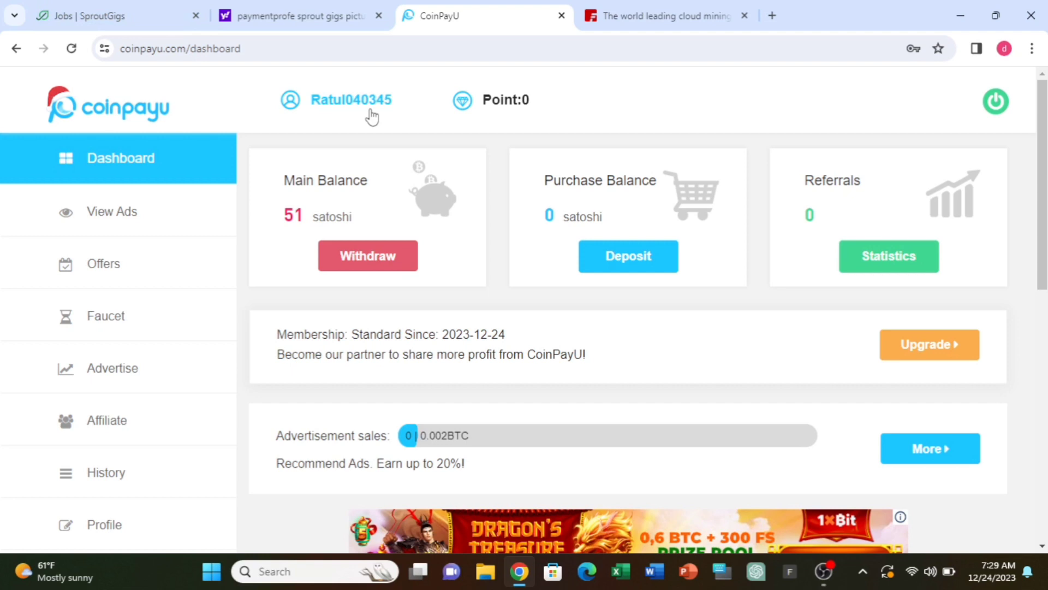
pyautogui.hotkey('ctrl', '1')
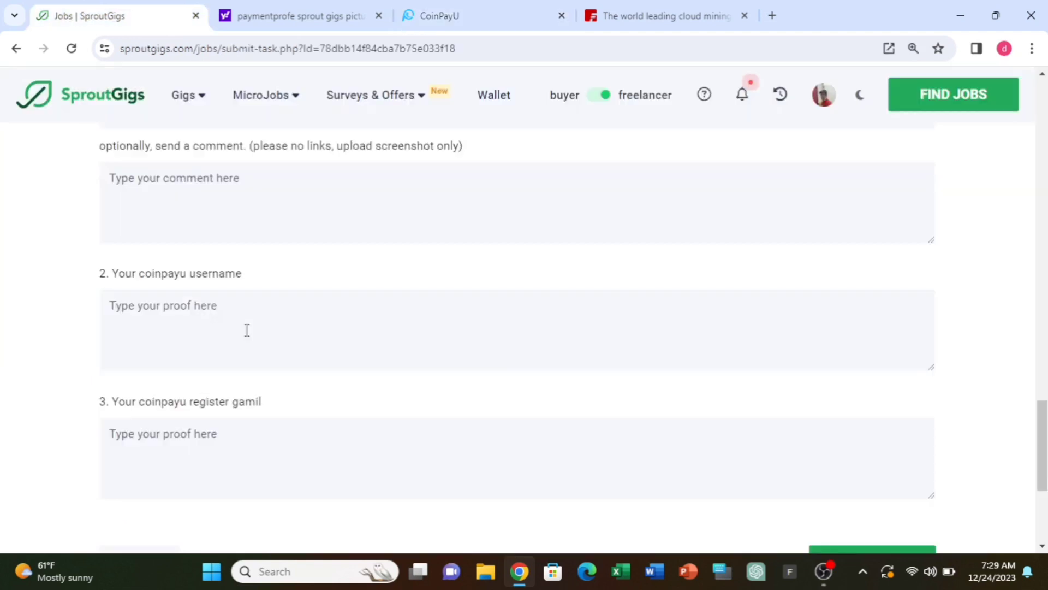
pyautogui.click(247, 330)
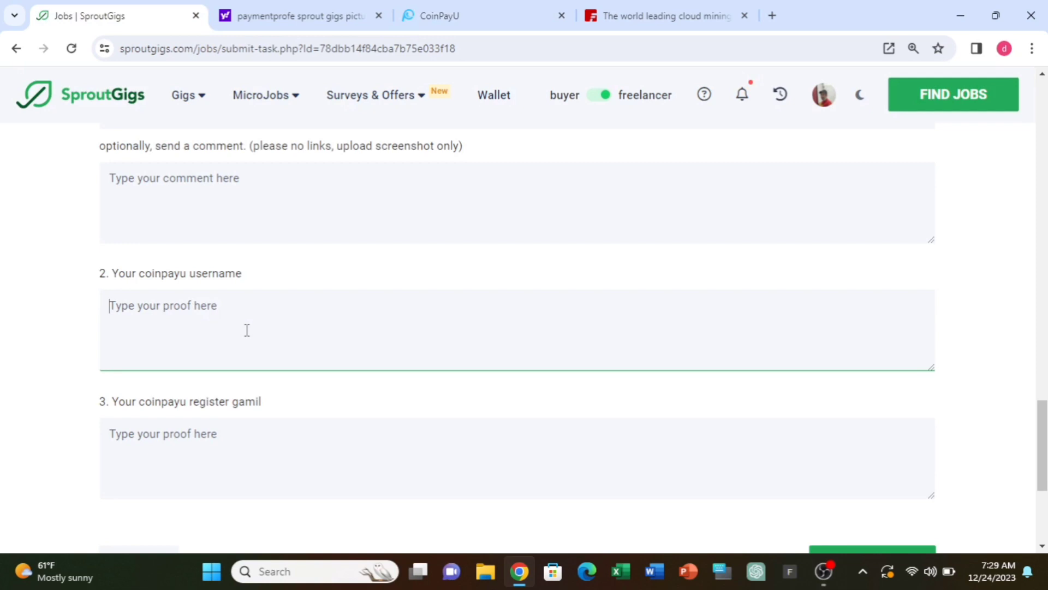
pyautogui.write('Ratul0')
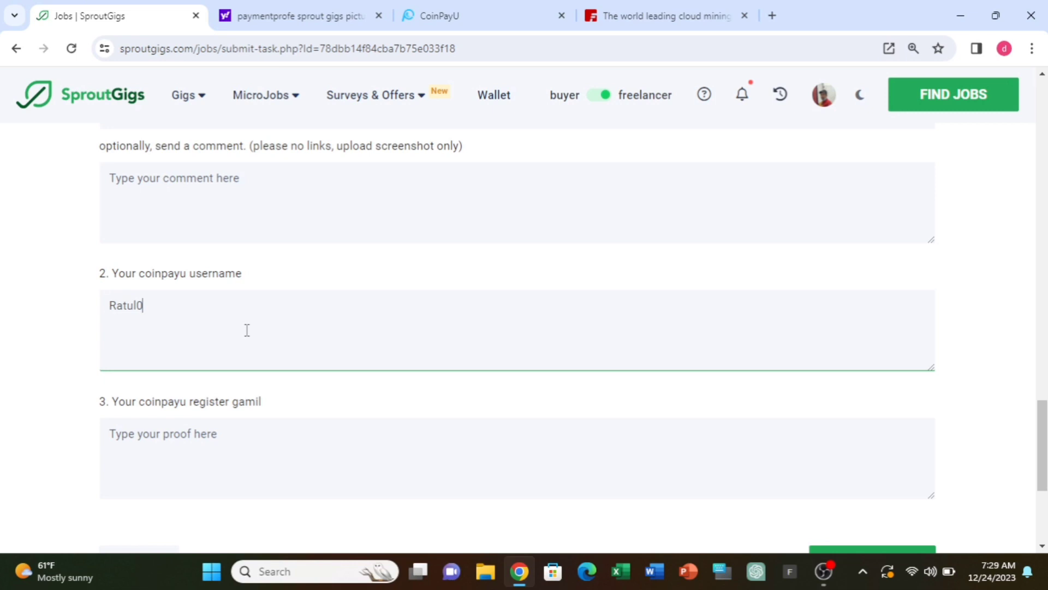
pyautogui.click(432, 18)
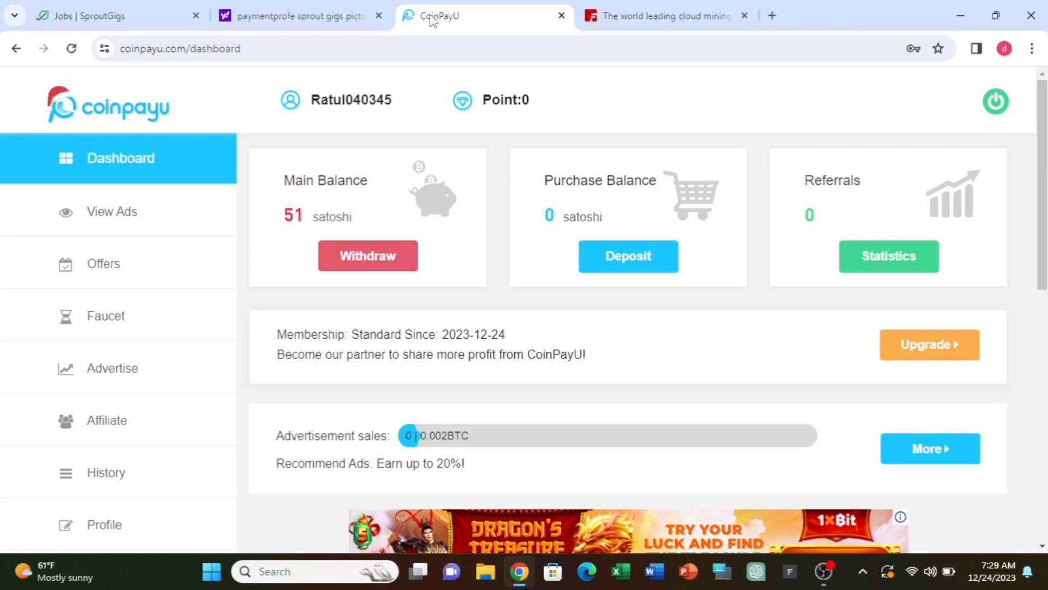
pyautogui.click(125, 15)
pyautogui.write('03')
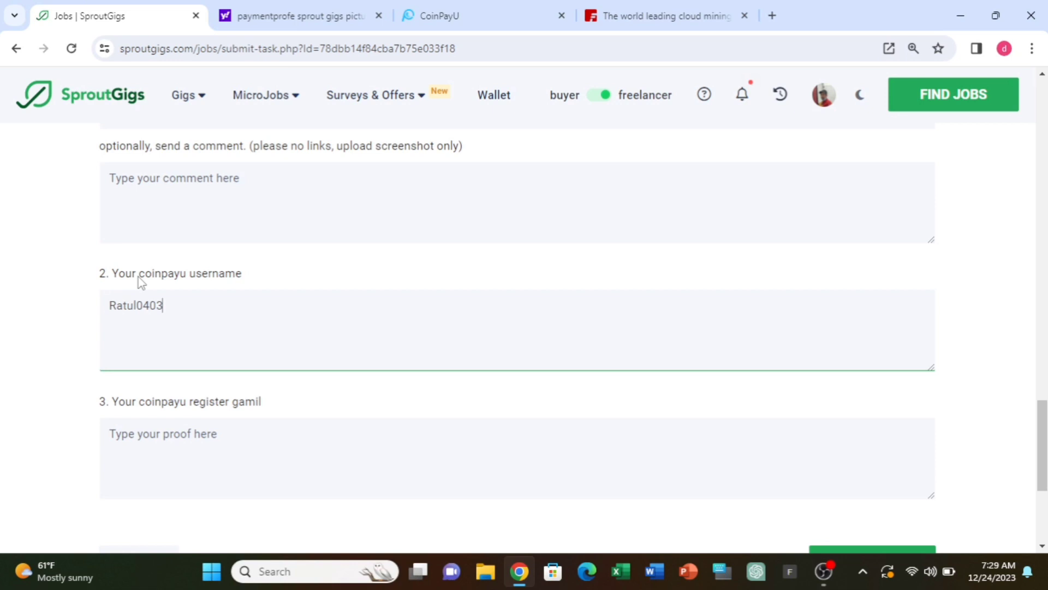
pyautogui.click(454, 10)
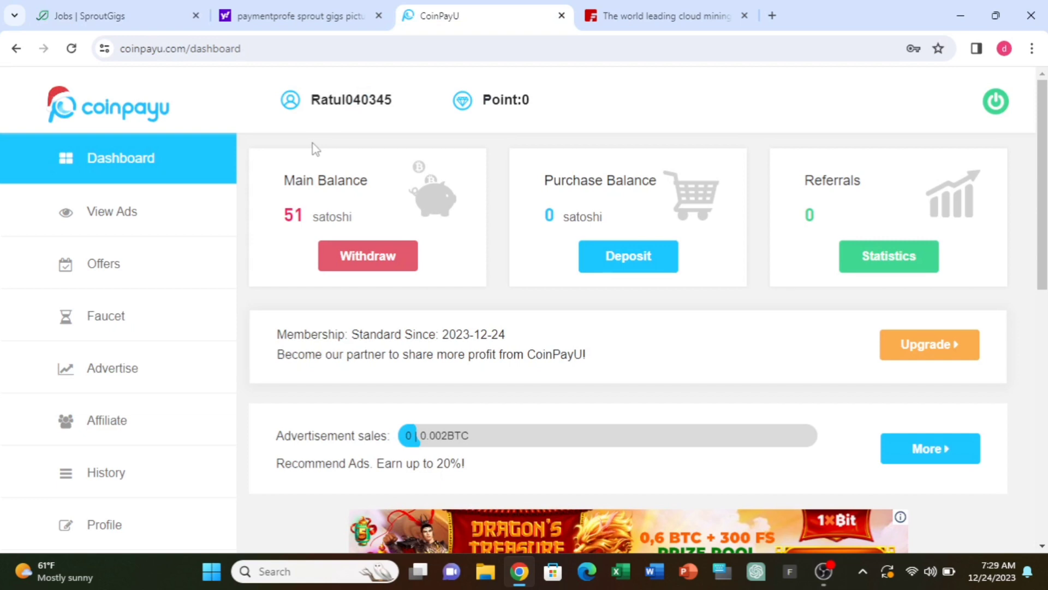
pyautogui.hotkey('ctrl', '1')
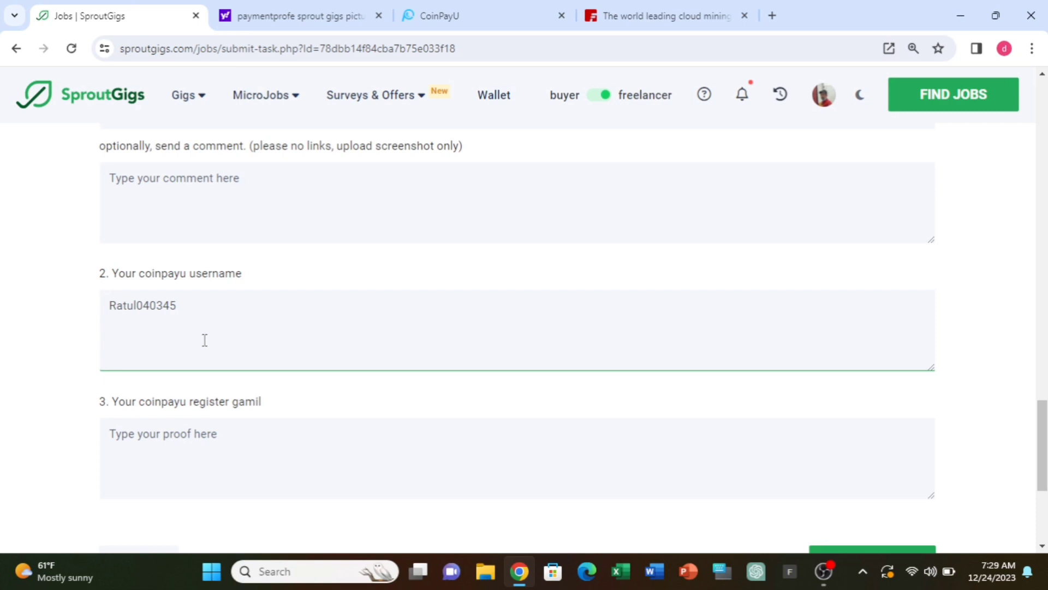
# - Enter the first characters of the account's CoinPayU e-mail in the 'register gamil' field
pyautogui.scroll(-2, 205, 340)
pyautogui.click(221, 342)
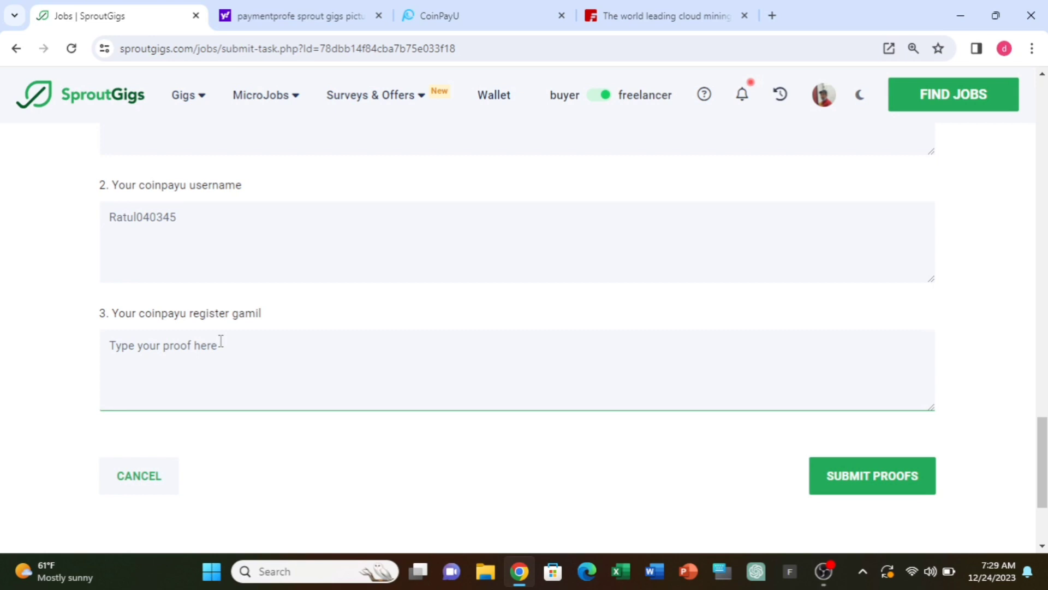
pyautogui.write('manen')
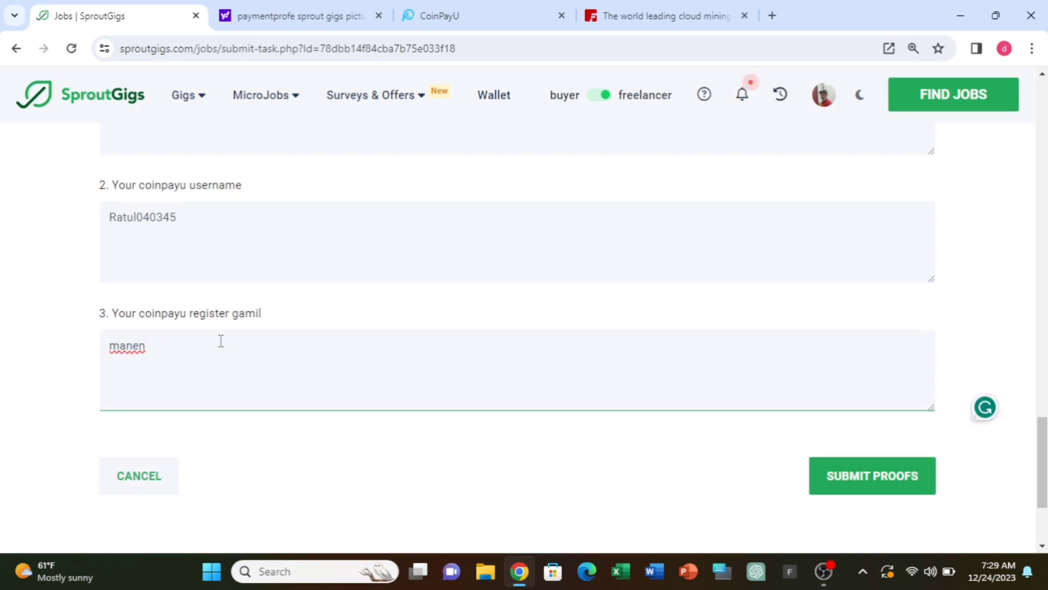
pyautogui.write('am')
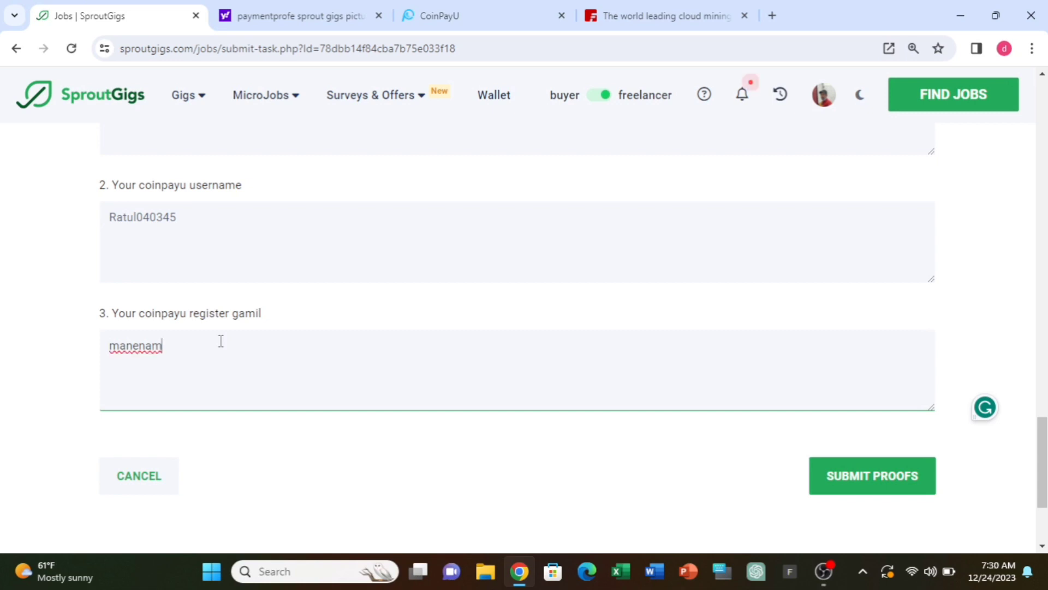